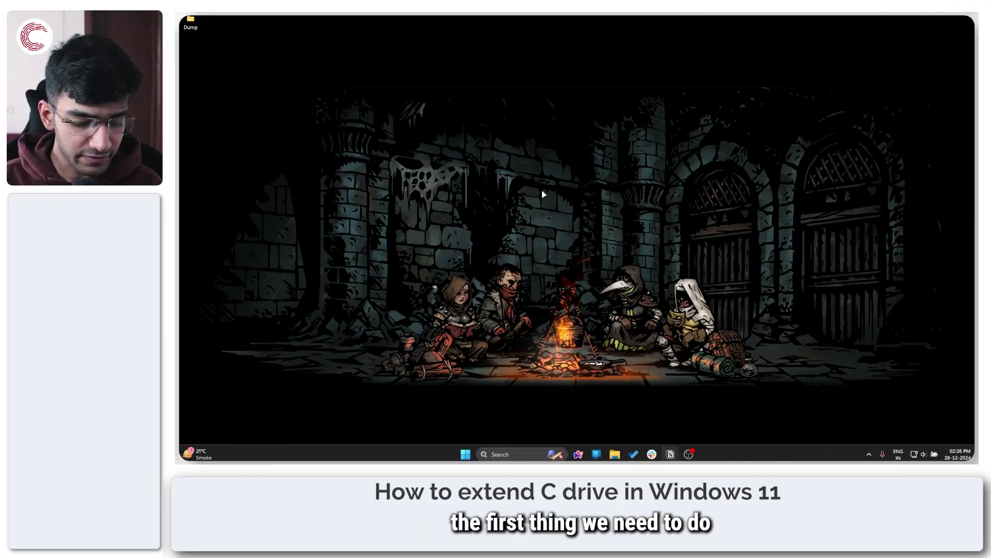
Open Disk Management by searching 'drive mana' from the Start menu
key(super)
text(d)
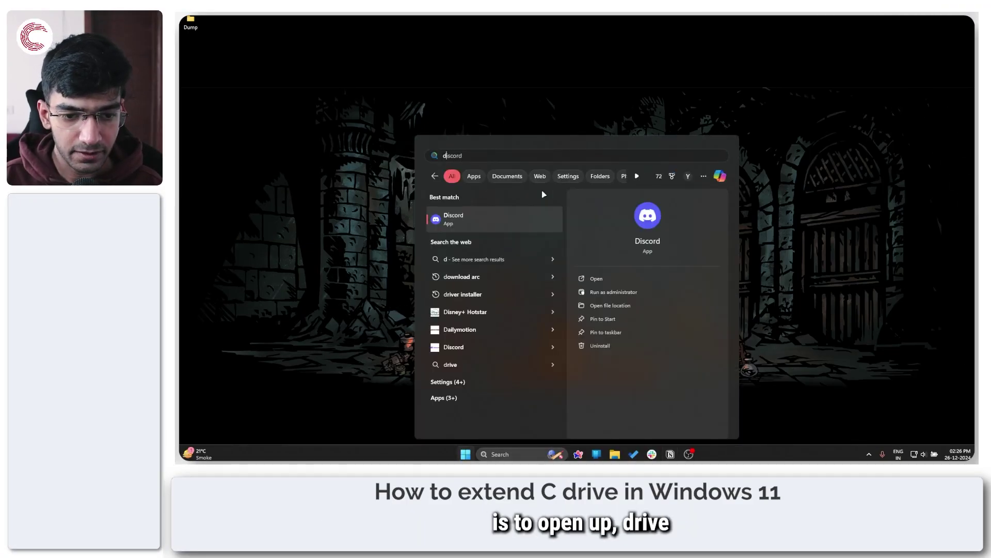
text(rive mana)
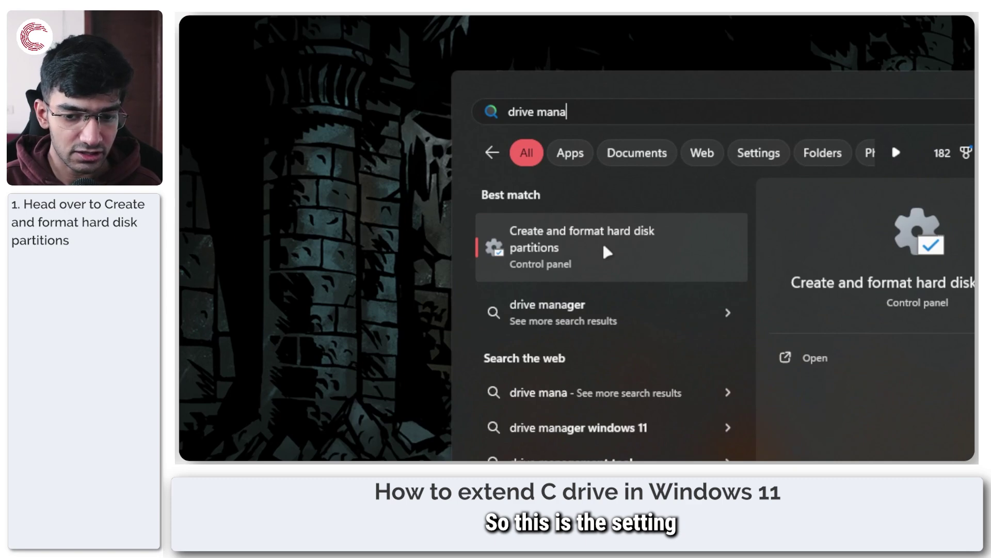
click(604, 246)
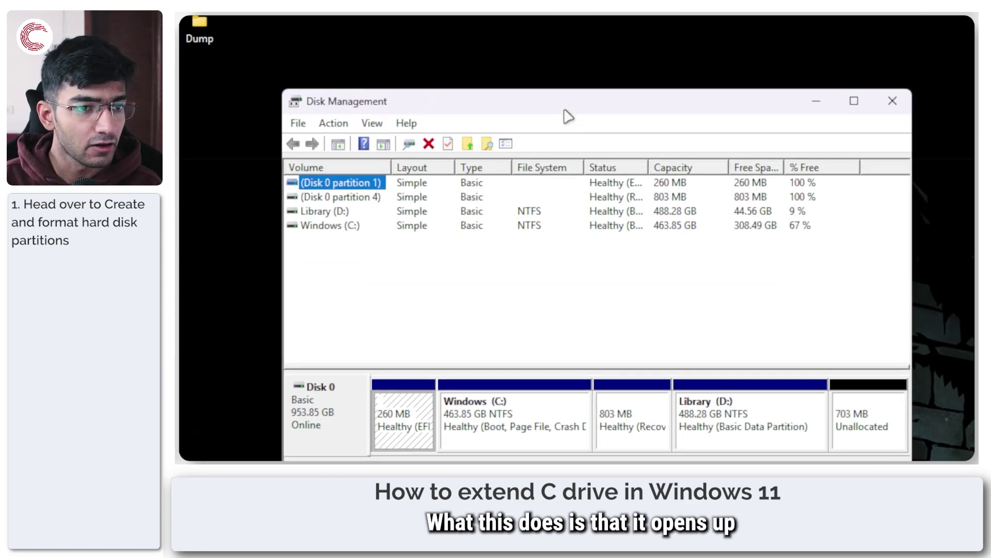
drag(478, 49, 668, 37)
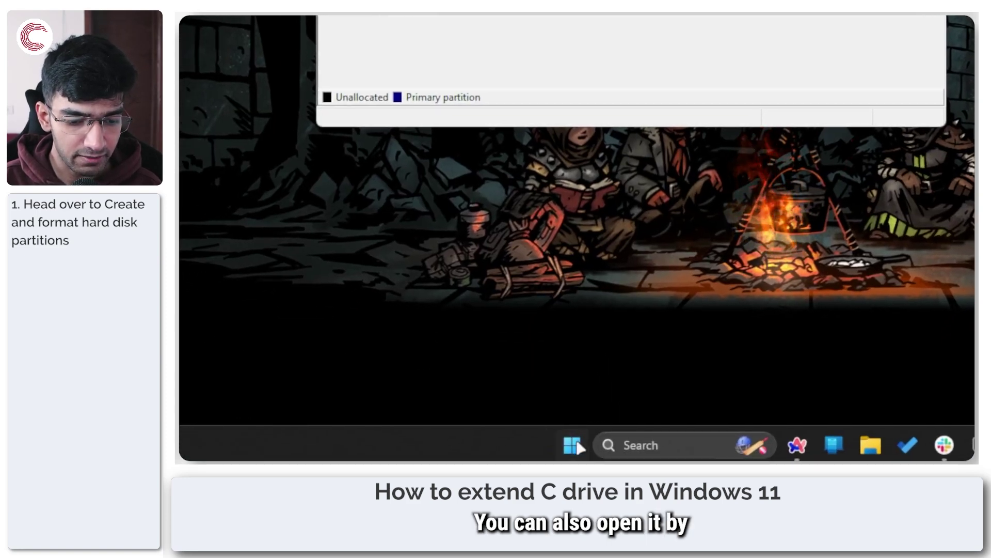
right_click(576, 443)
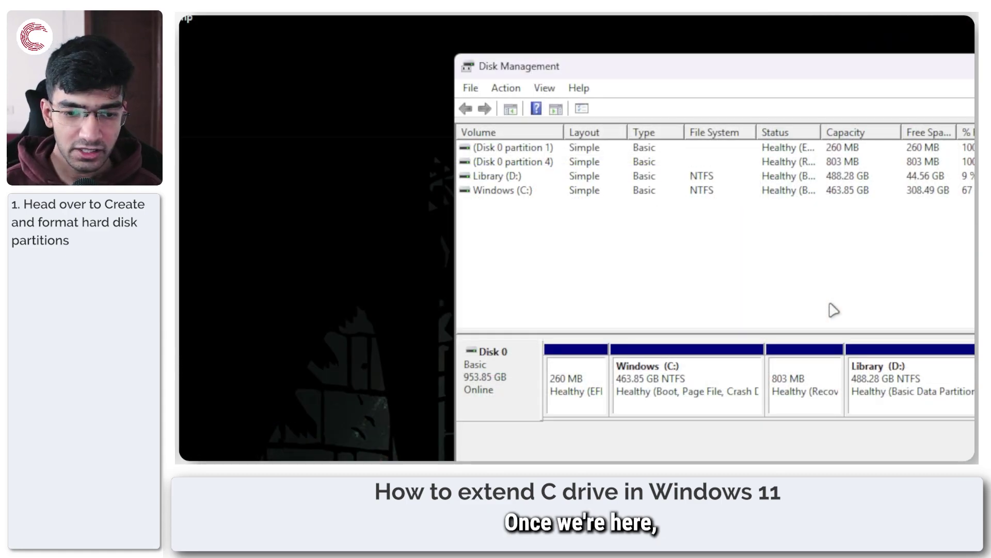
click(680, 385)
click(807, 387)
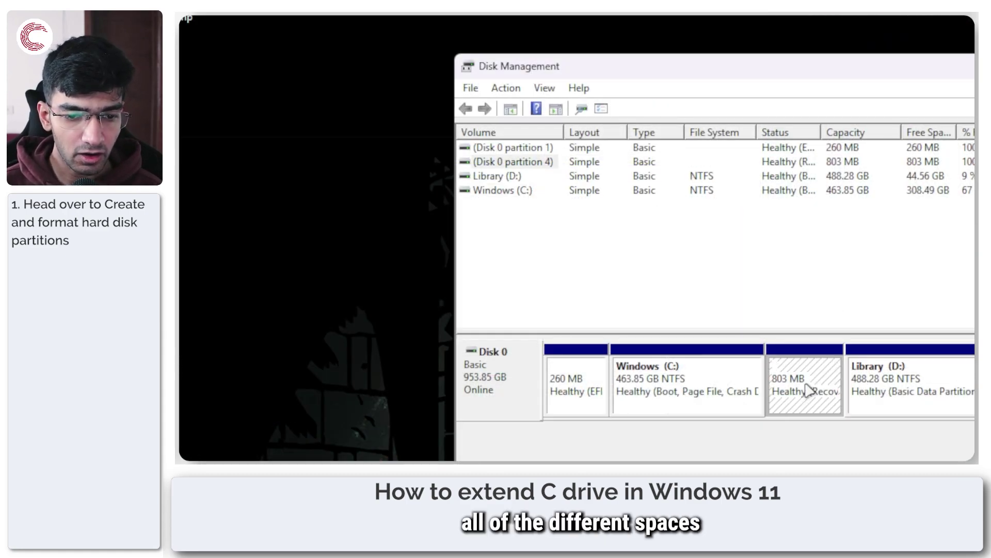
click(589, 246)
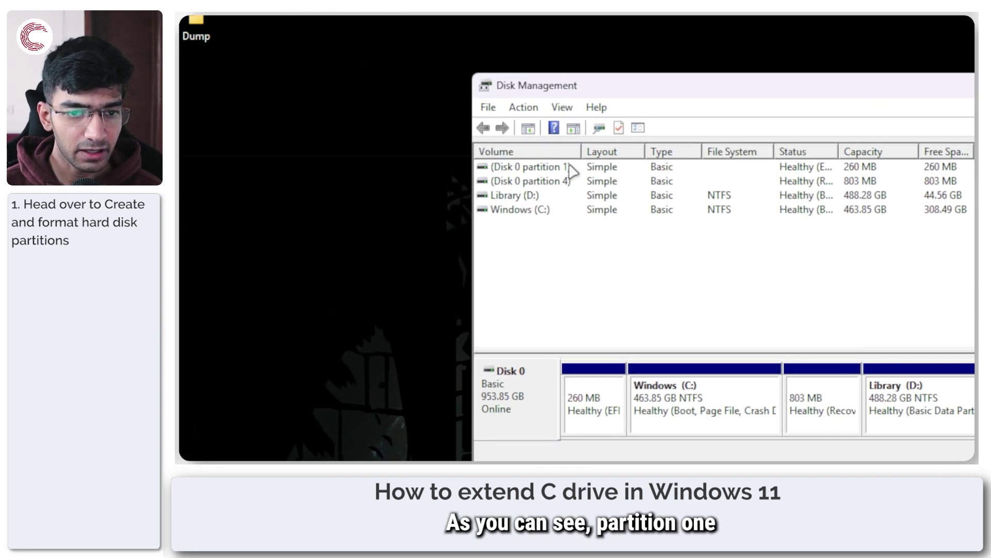
click(449, 20)
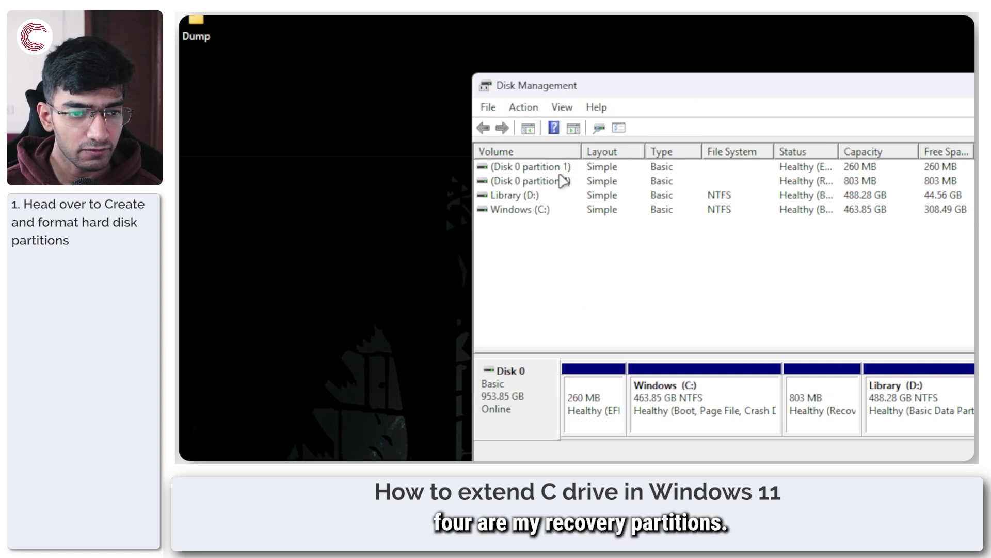
click(560, 181)
click(560, 168)
click(561, 180)
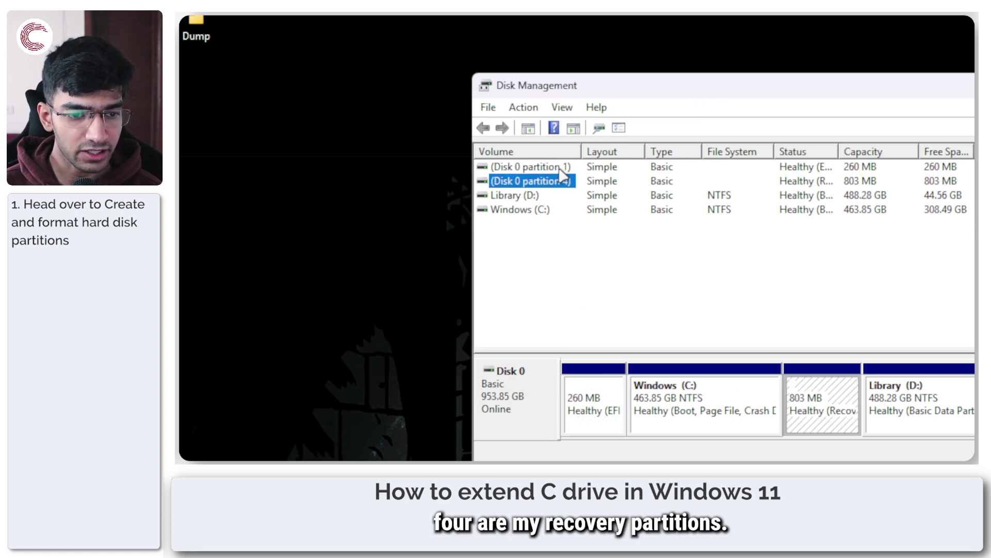
click(560, 170)
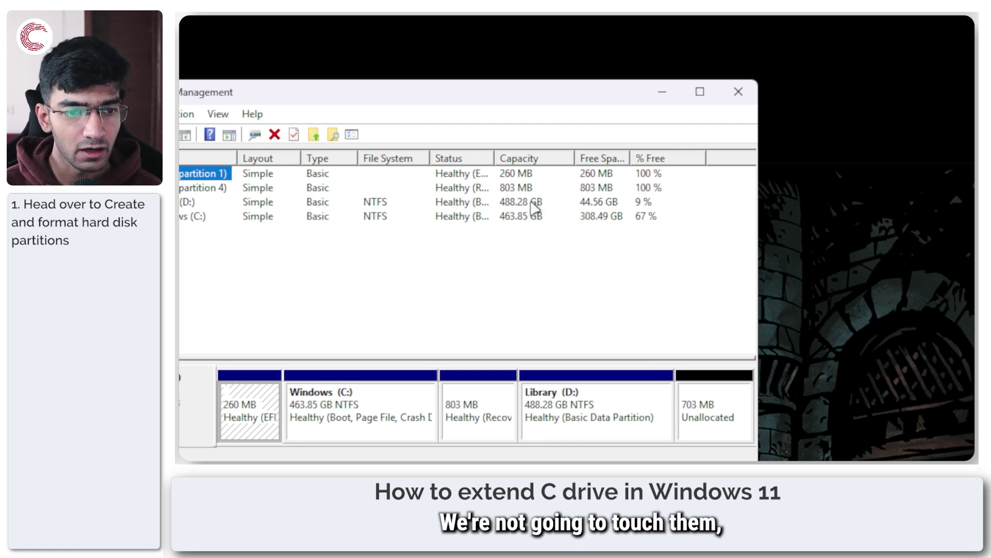
click(520, 217)
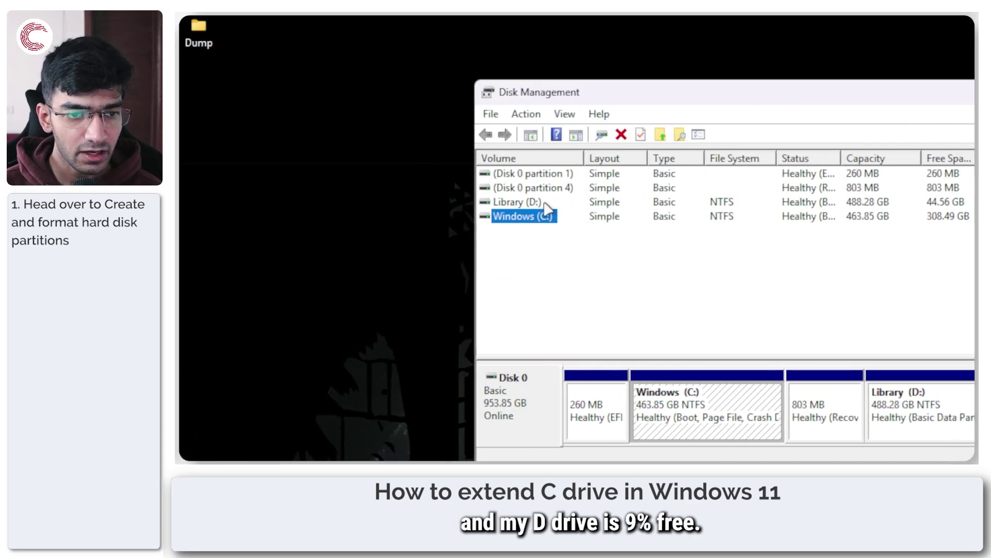
click(586, 202)
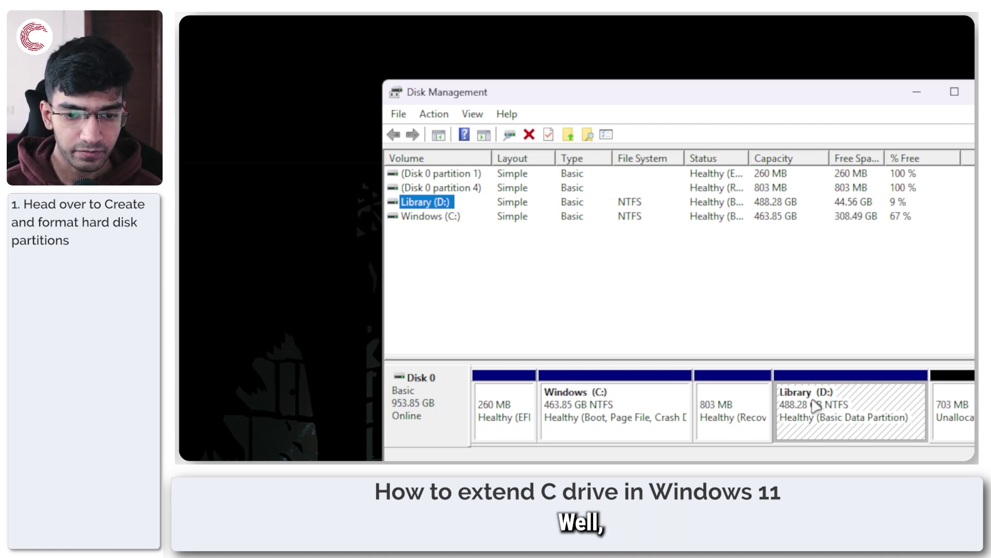
click(617, 405)
click(718, 404)
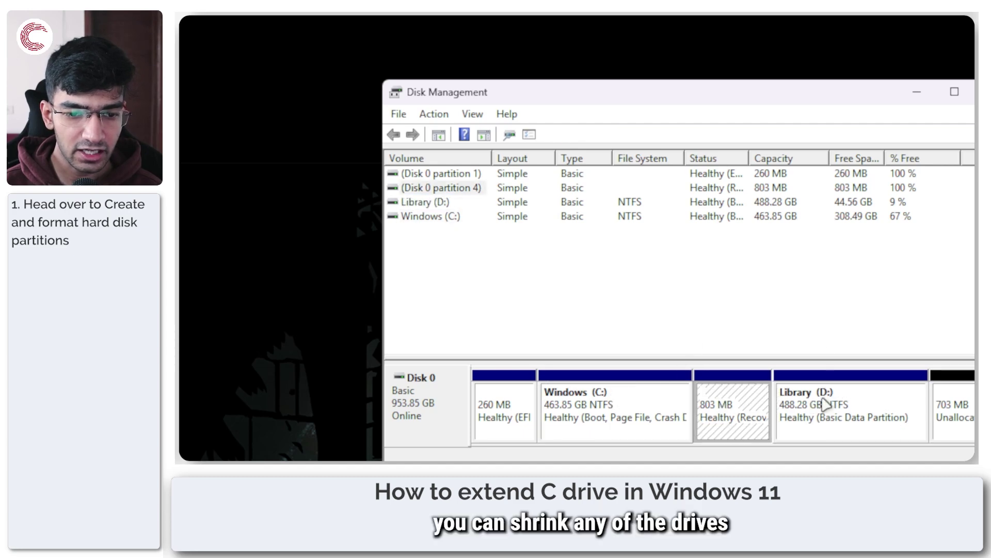
click(829, 406)
click(614, 407)
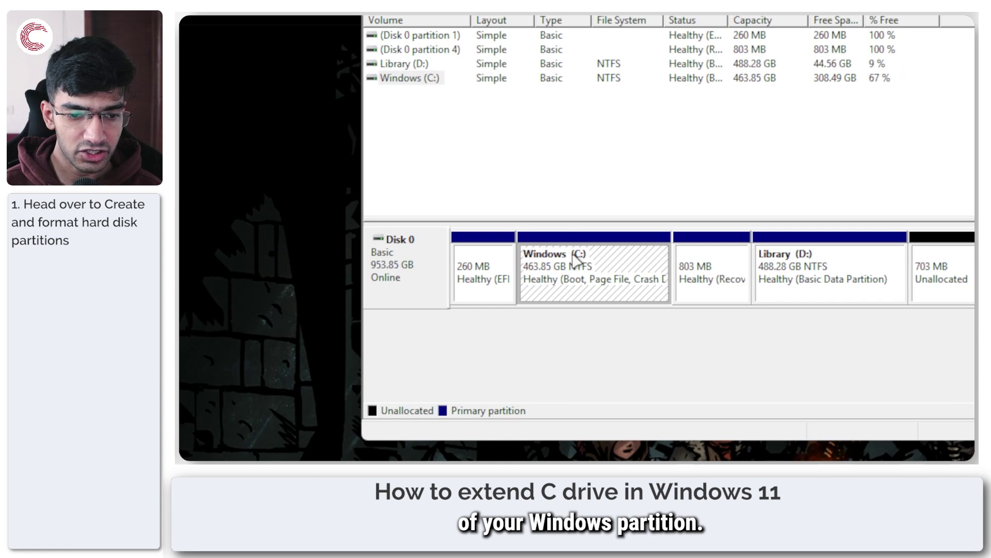
right_click(577, 259)
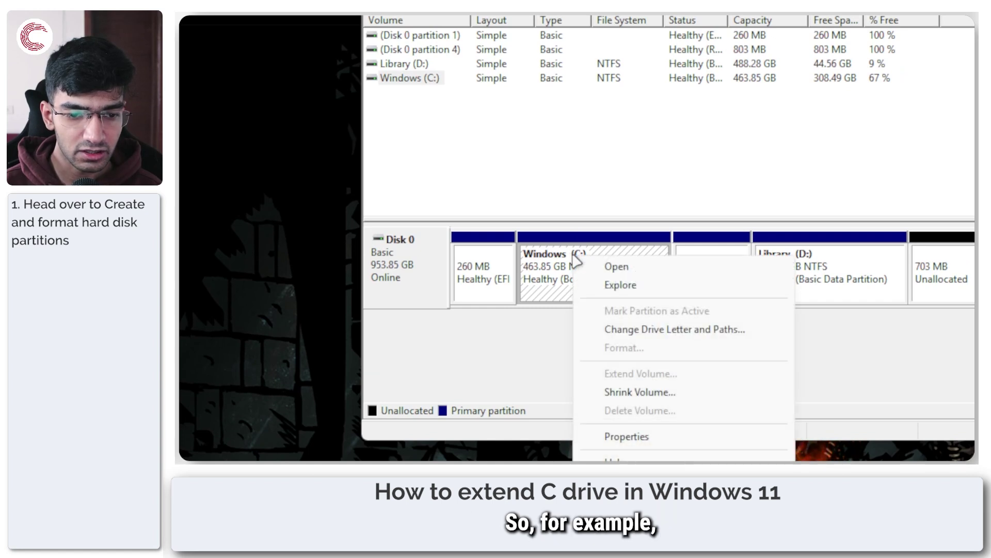
click(808, 271)
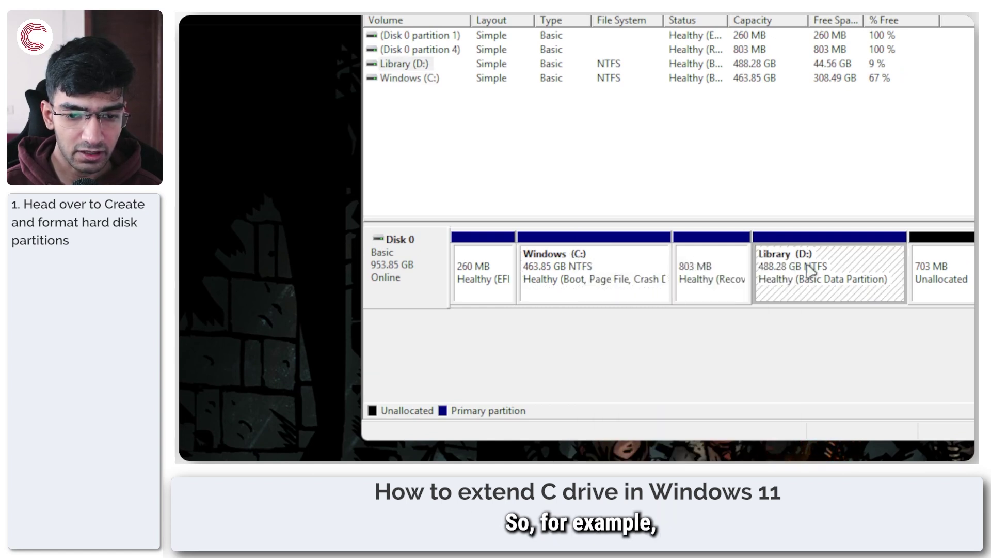
right_click(811, 272)
click(793, 269)
right_click(795, 266)
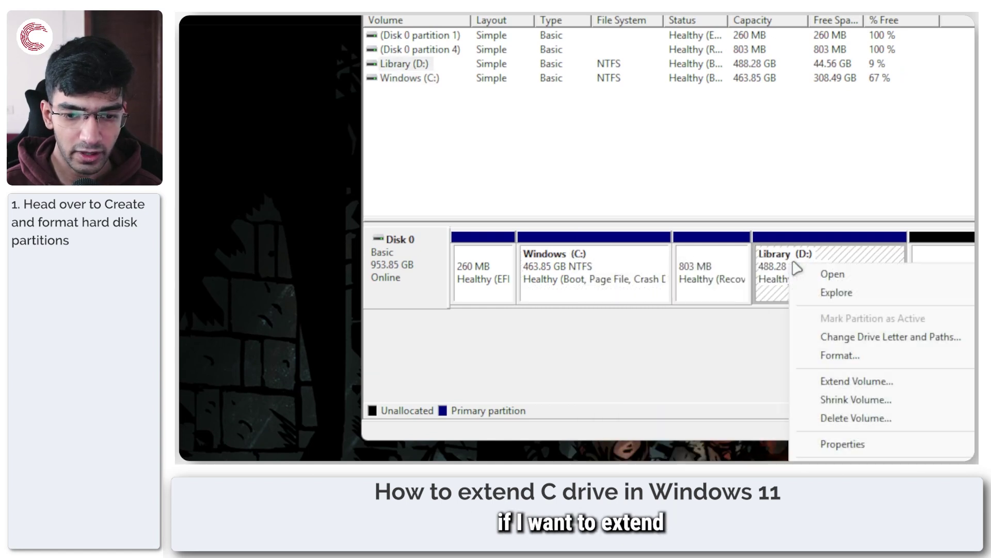
click(811, 266)
click(934, 266)
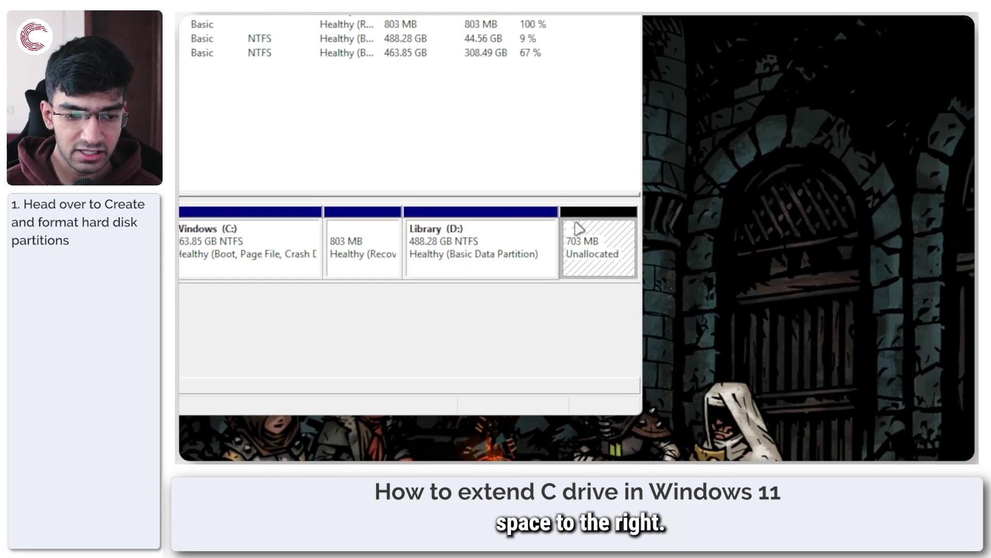
right_click(440, 231)
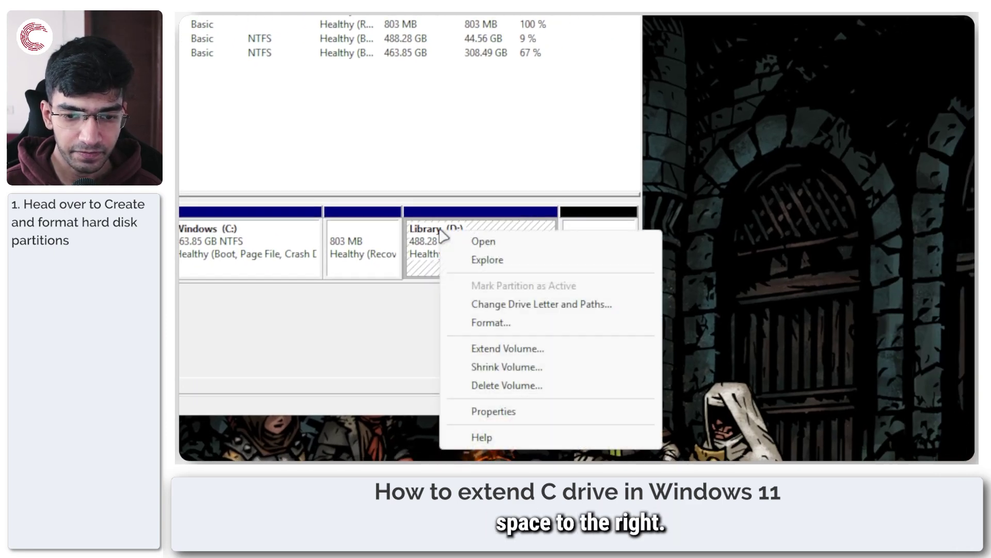
click(542, 351)
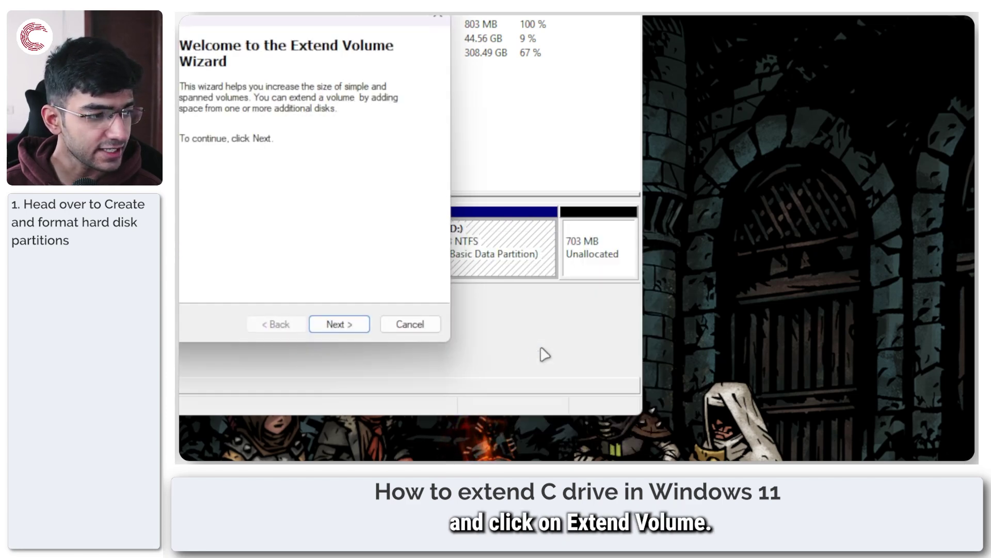
click(623, 416)
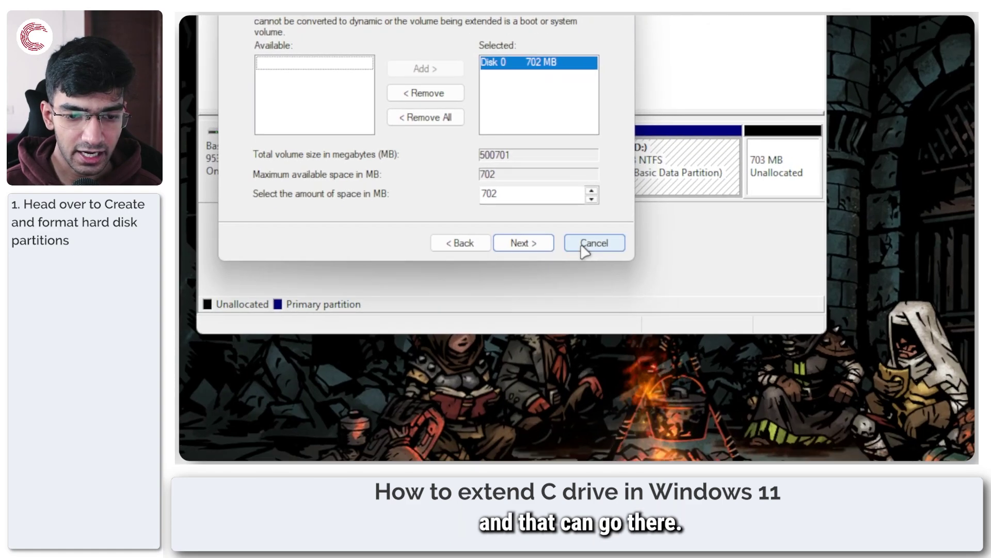
click(671, 433)
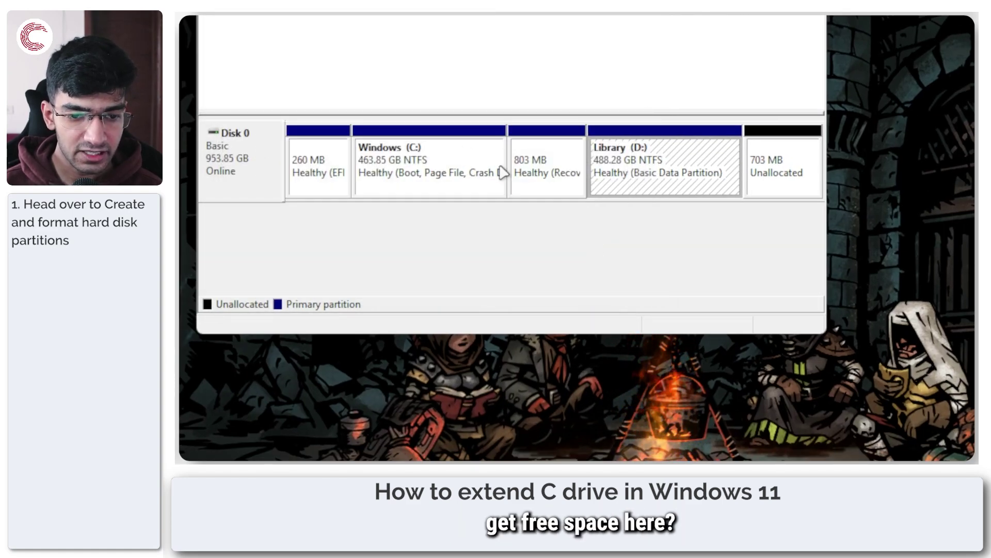
Shrink the Library (D:) volume by 6543 MB
right_click(670, 159)
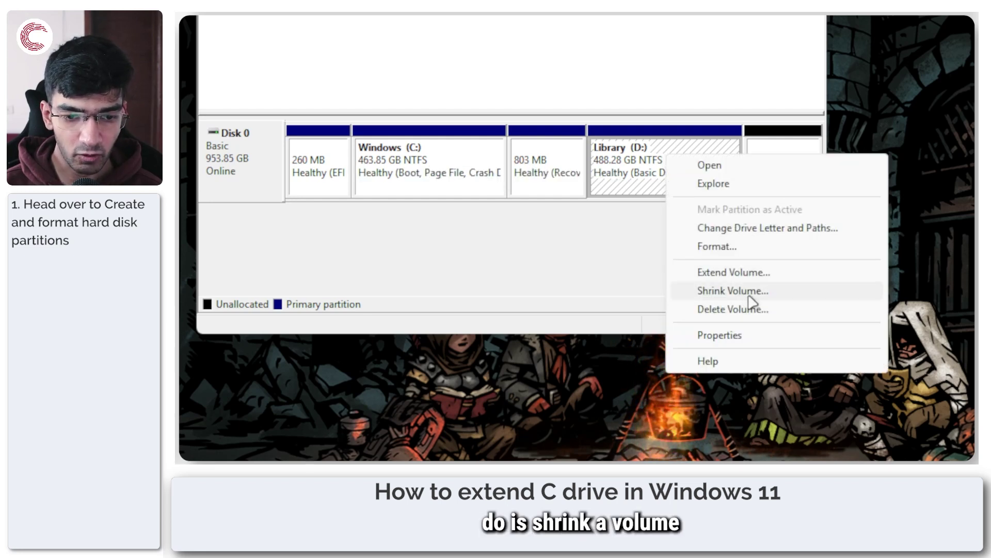
click(646, 157)
right_click(622, 159)
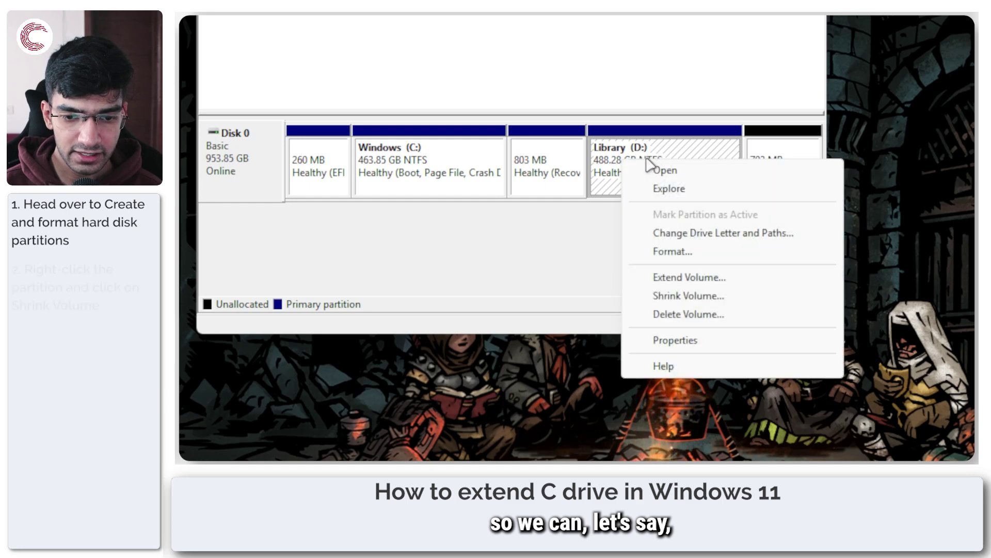
click(716, 299)
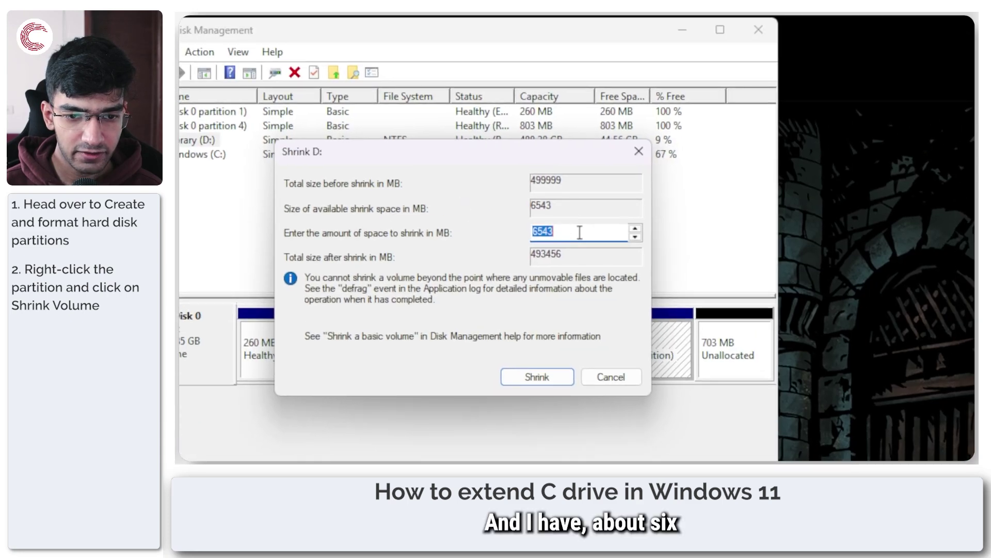
drag(505, 161, 498, 182)
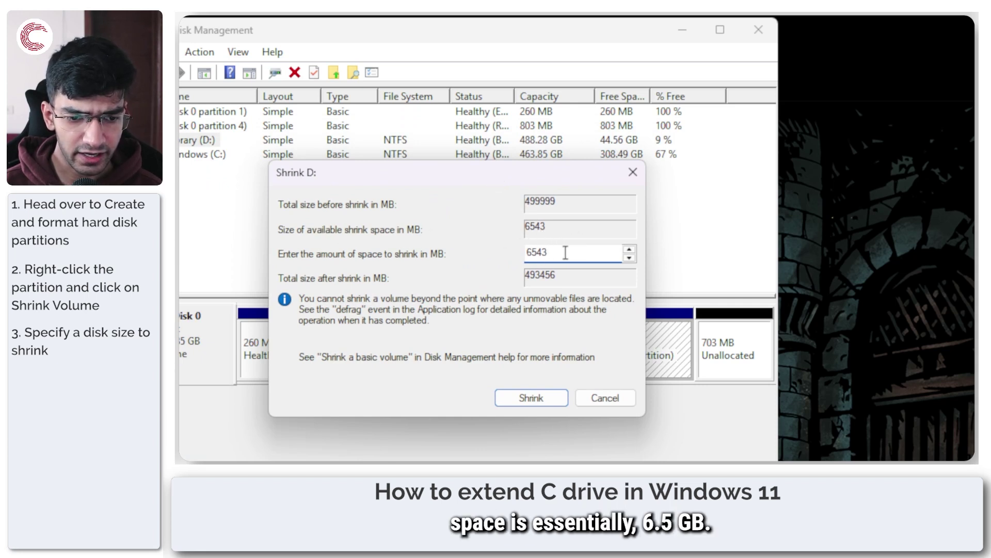
click(524, 398)
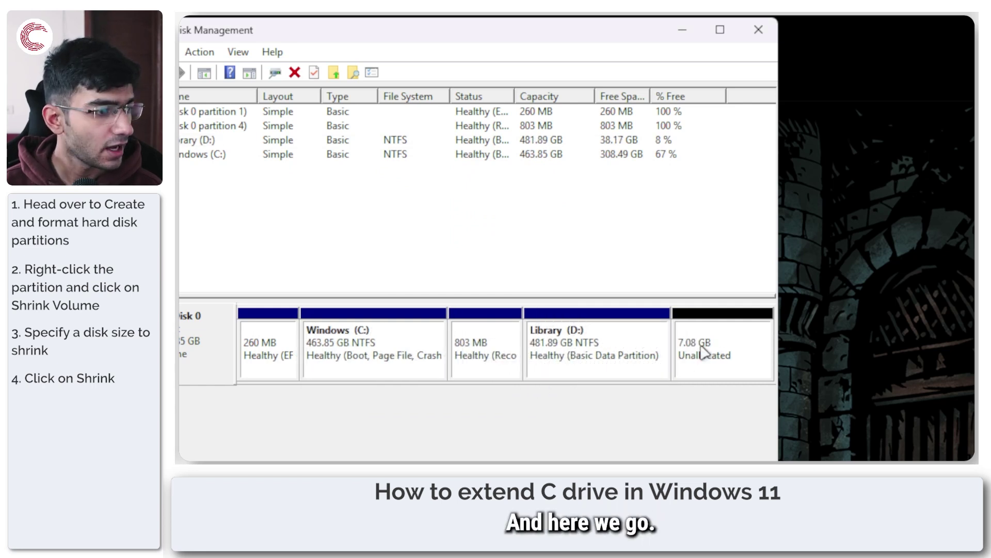
Inspect the 7.08 GB unallocated block beside Library (D:), the recovery partition and Windows (C:)
click(712, 370)
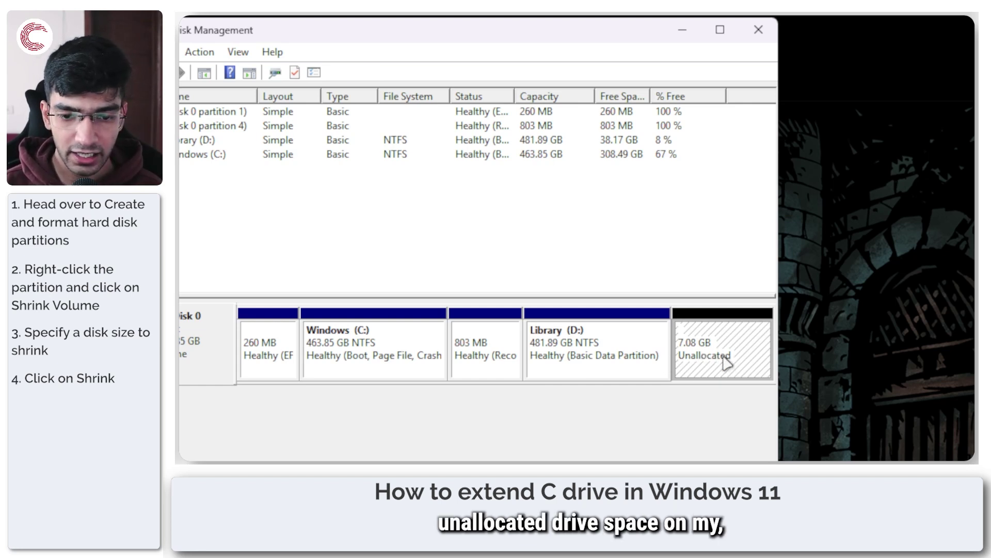
click(564, 343)
click(464, 347)
click(441, 348)
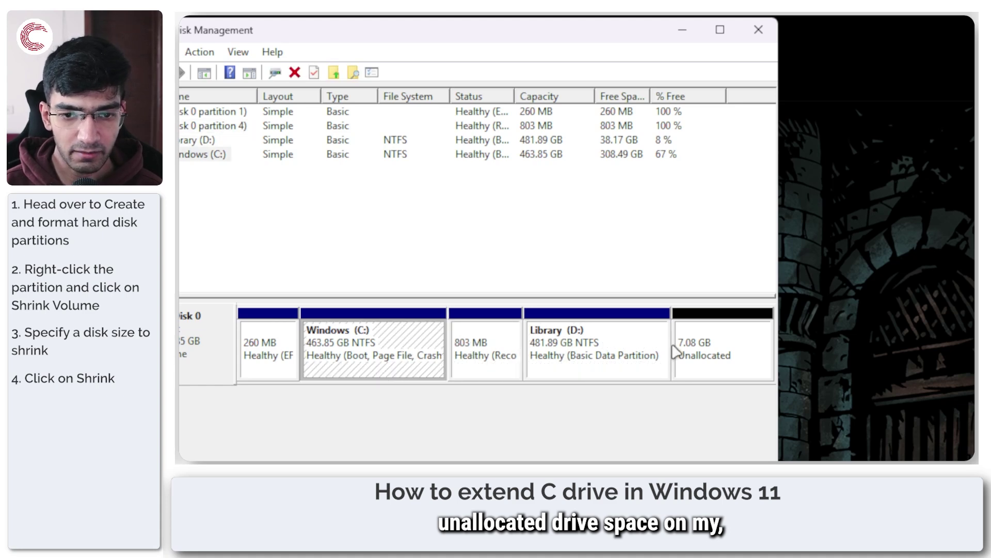
click(674, 345)
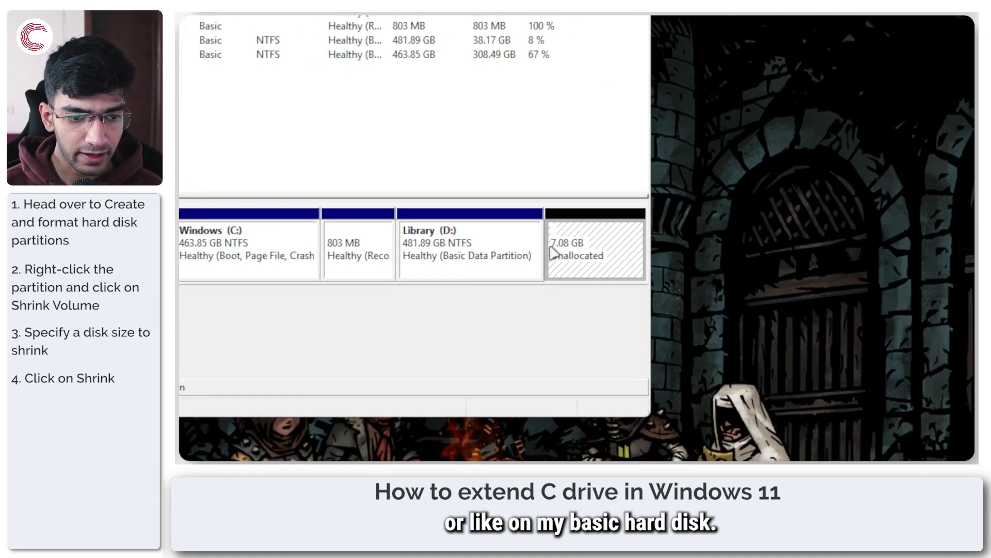
click(224, 237)
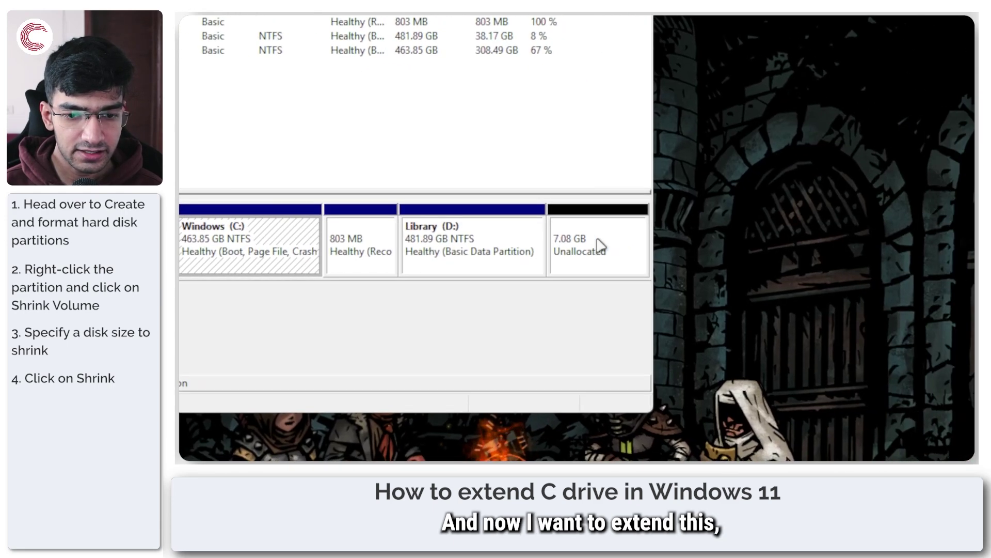
click(937, 258)
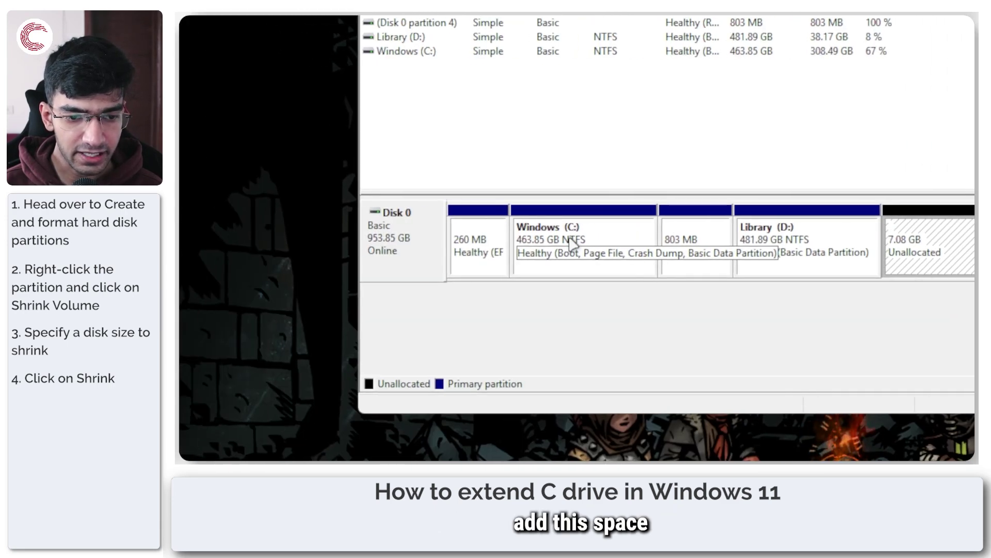
click(573, 242)
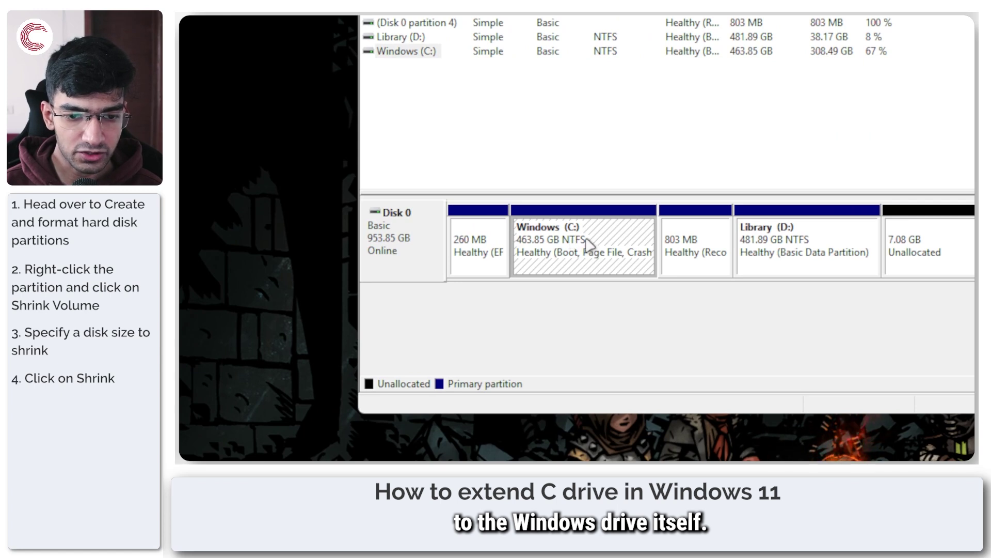
Confirm Windows (C:) can't be extended, opening and cancelling Extend Volume on Library (D:)
right_click(588, 244)
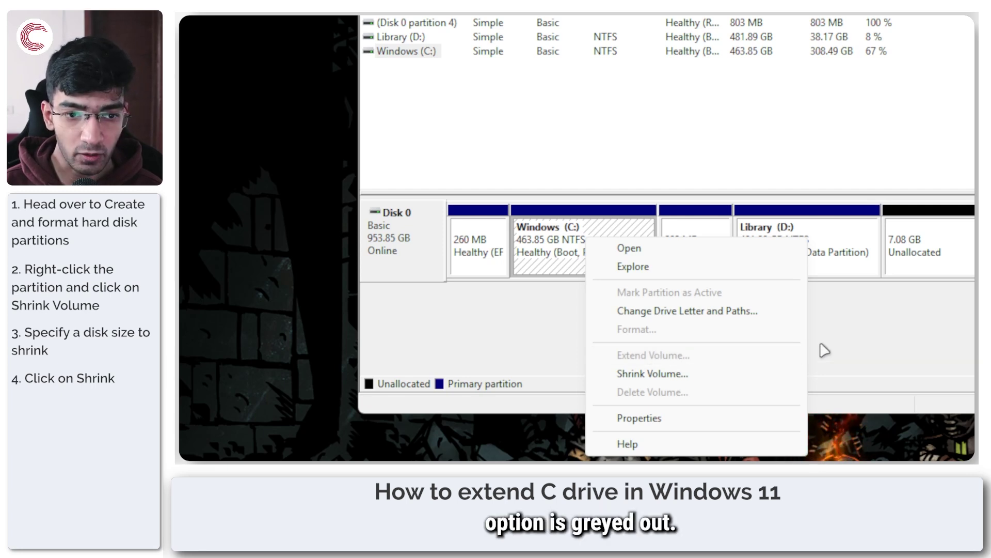
click(824, 346)
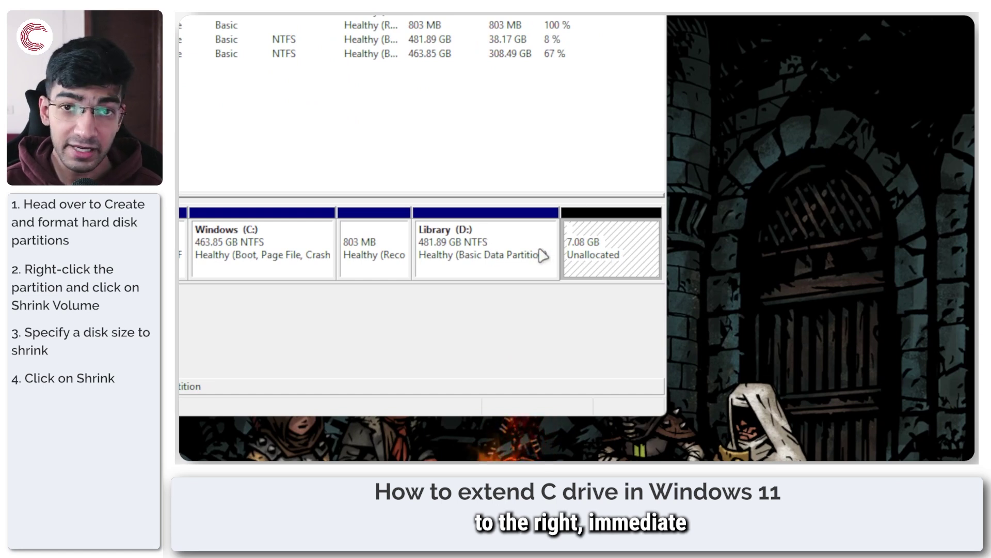
click(506, 247)
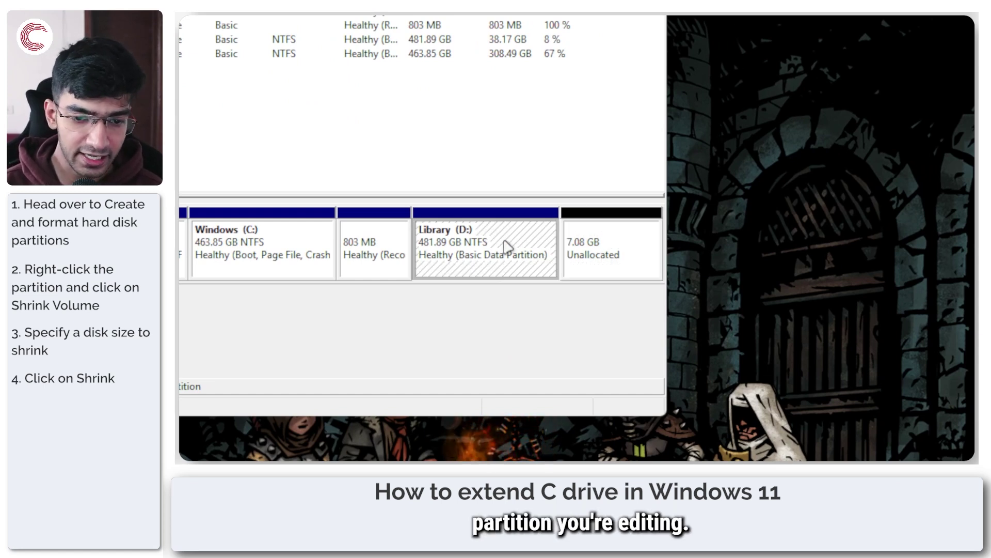
right_click(470, 236)
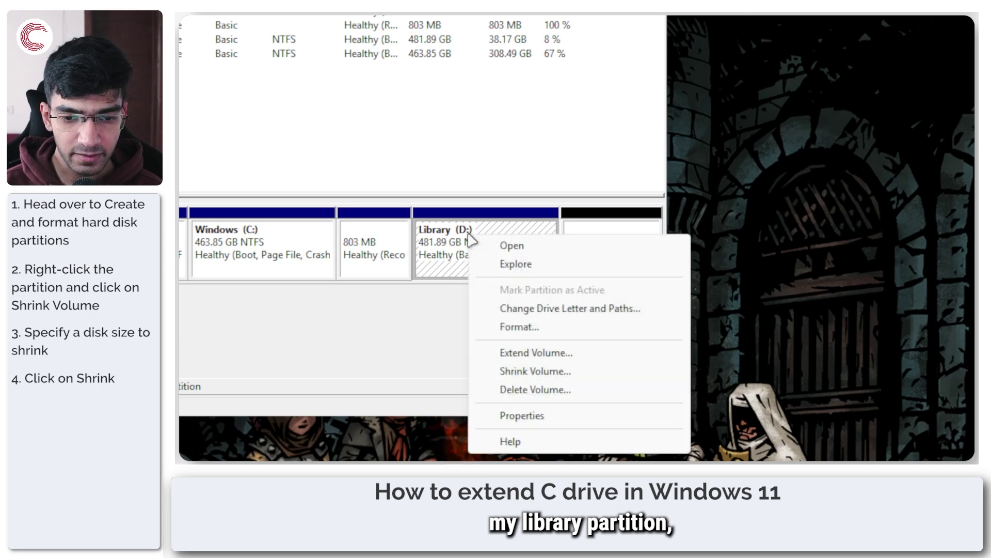
click(593, 354)
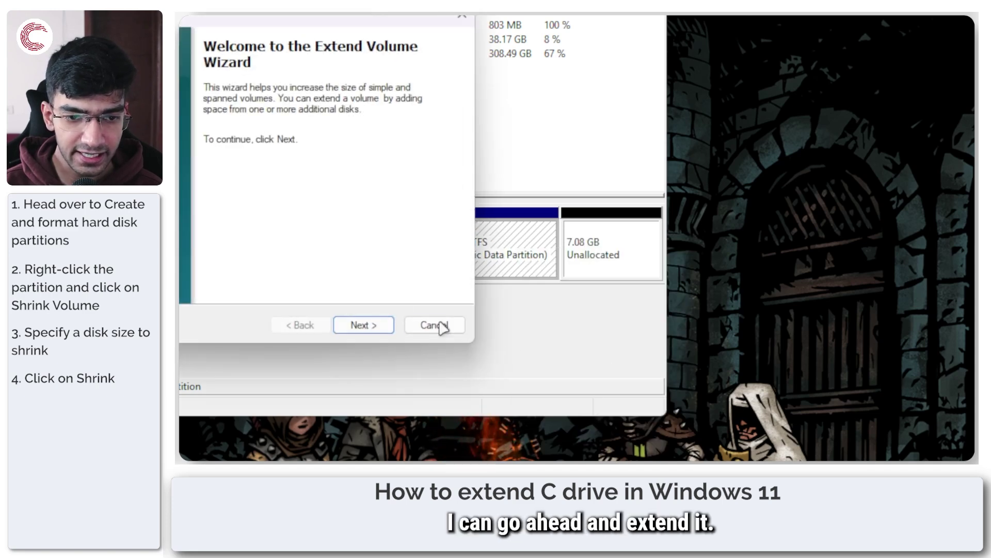
click(434, 325)
right_click(290, 267)
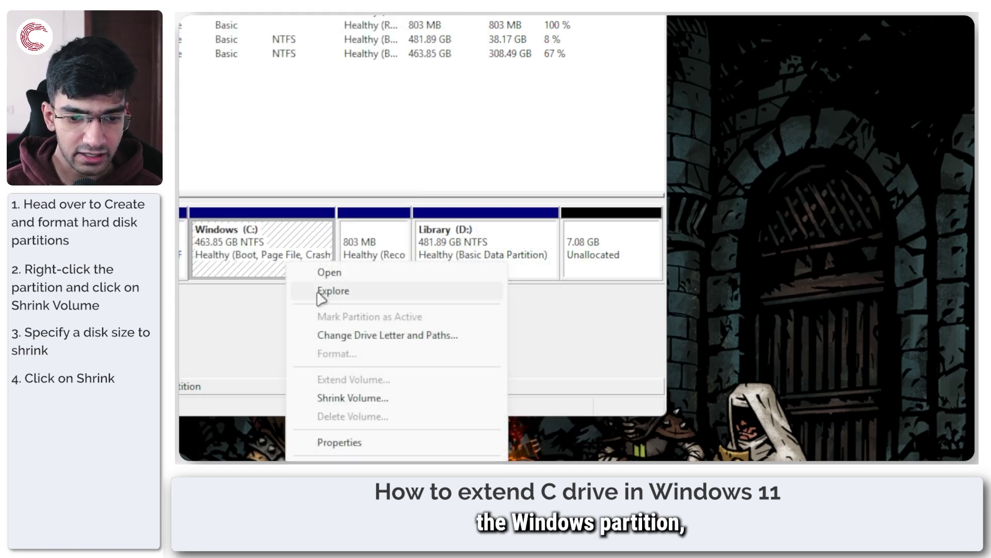
click(580, 355)
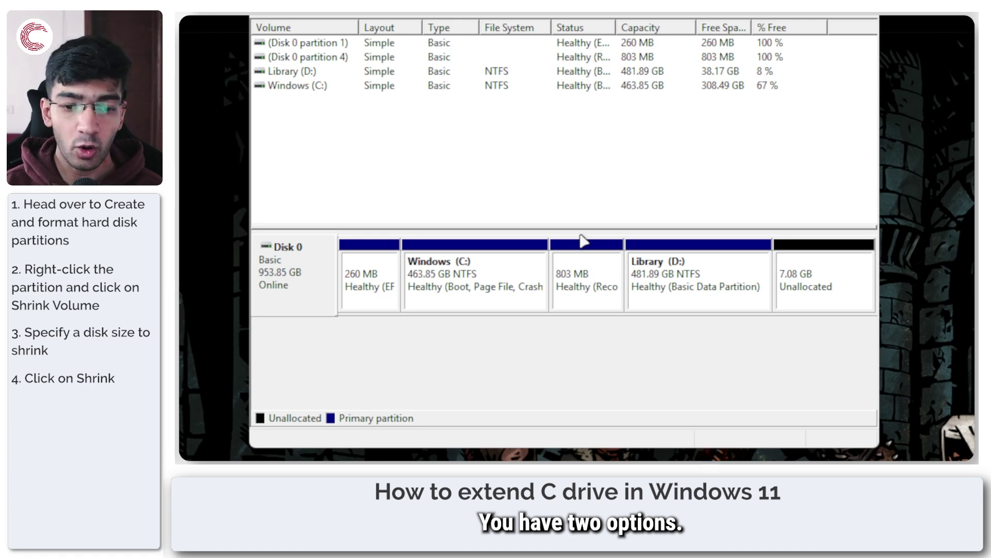
click(581, 286)
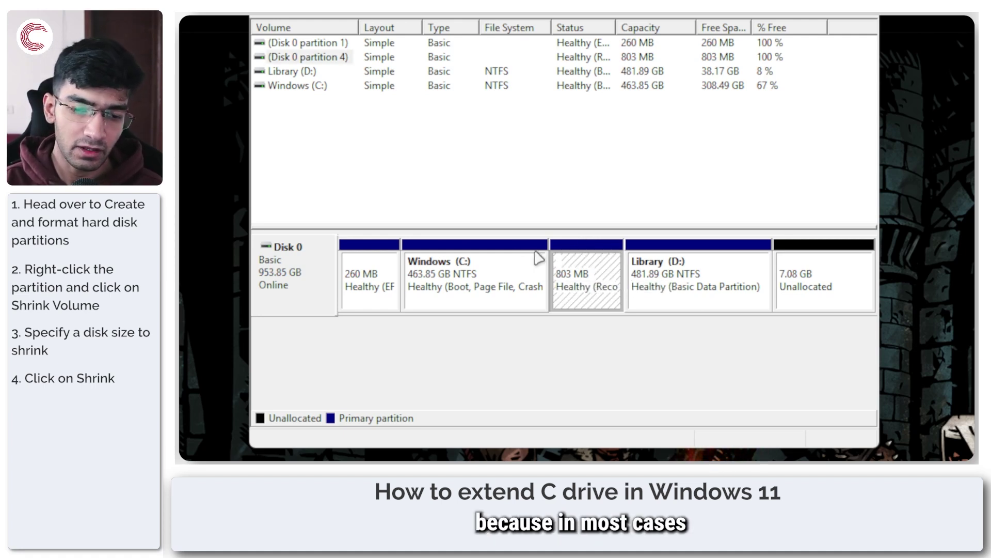
click(475, 269)
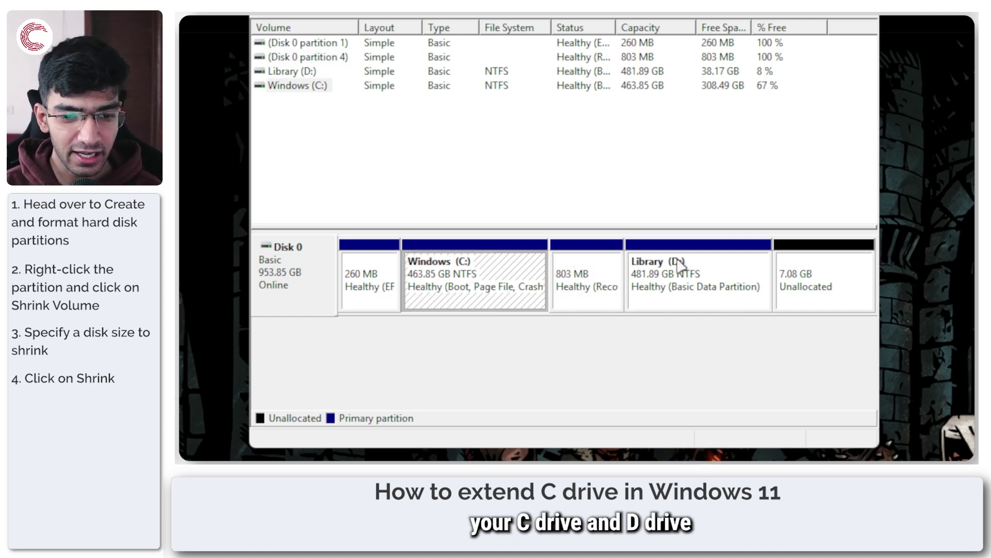
click(681, 266)
click(591, 269)
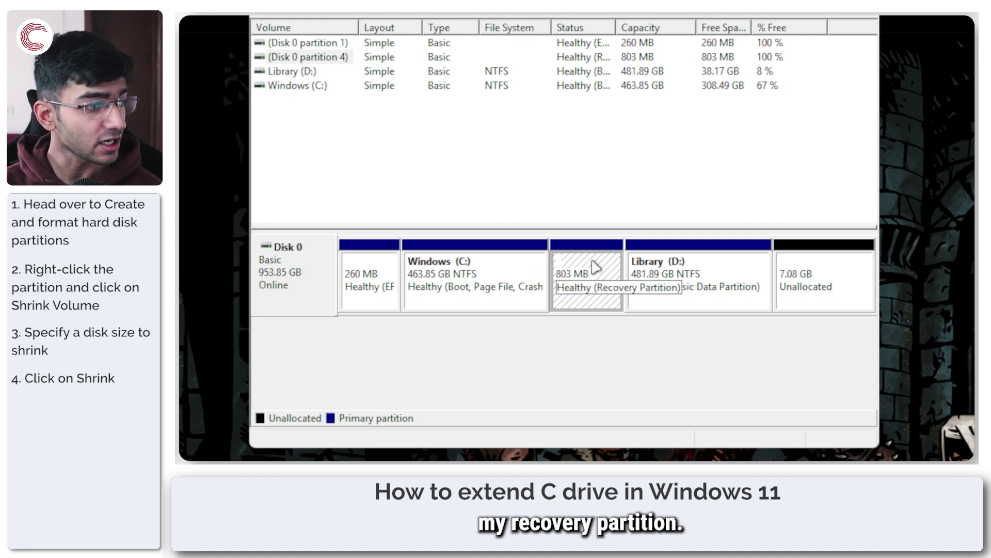
click(694, 282)
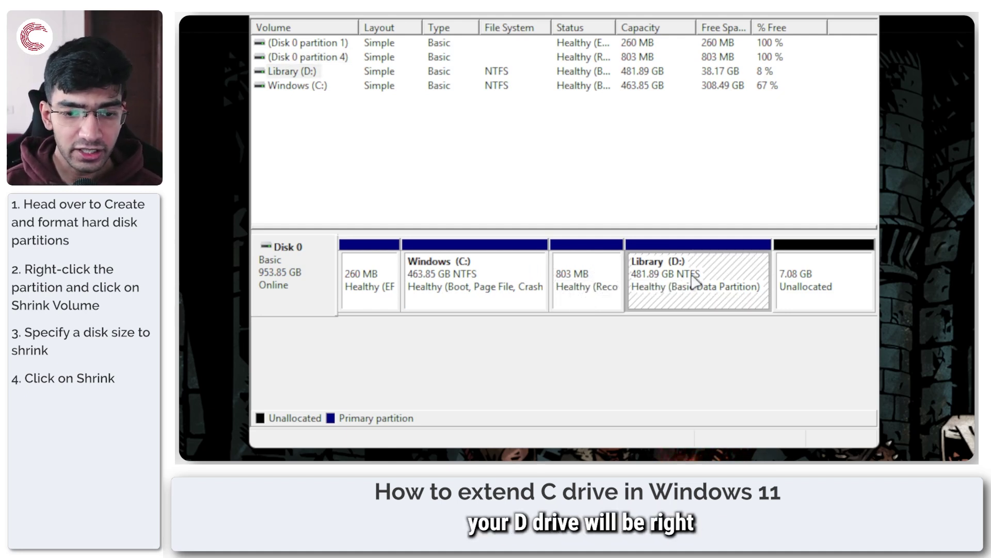
click(482, 283)
click(586, 261)
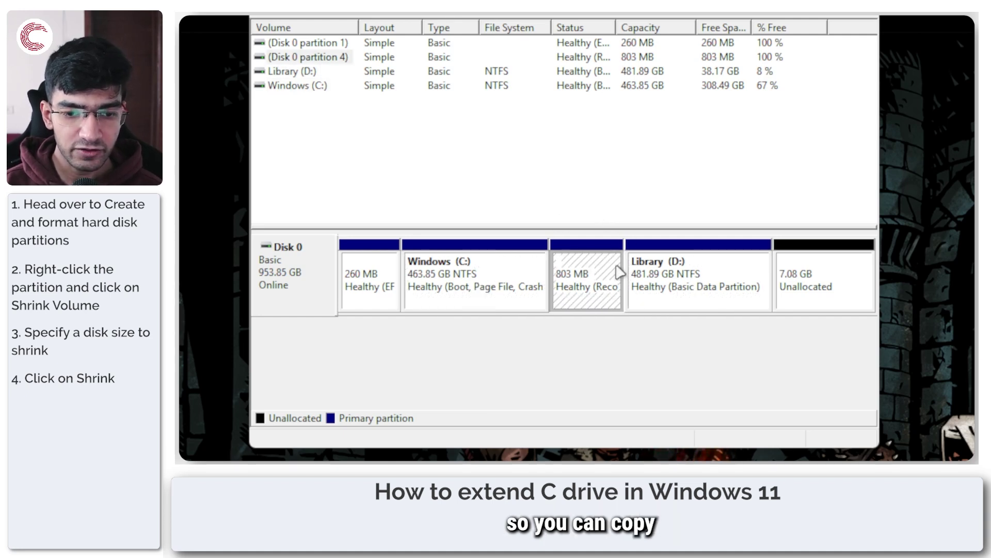
click(689, 276)
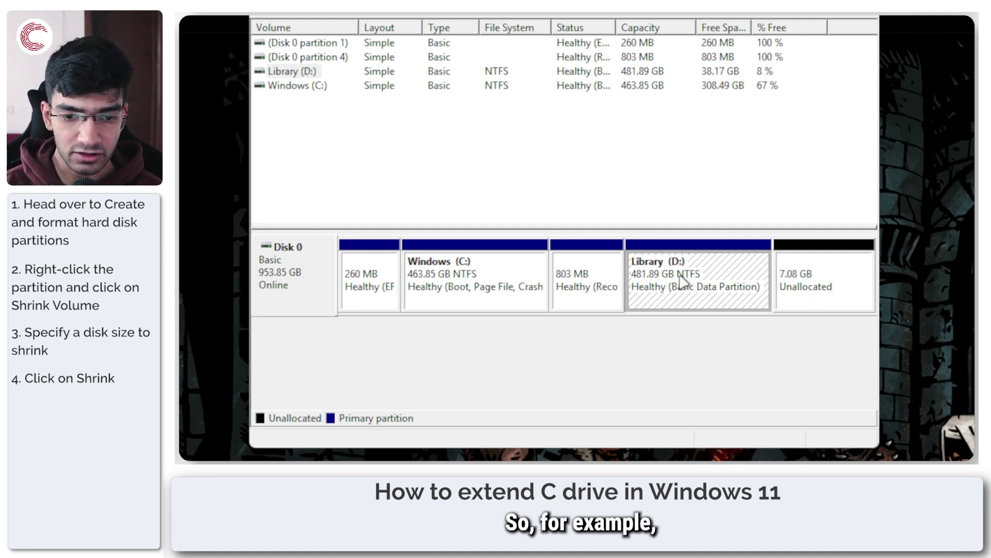
click(804, 276)
right_click(806, 277)
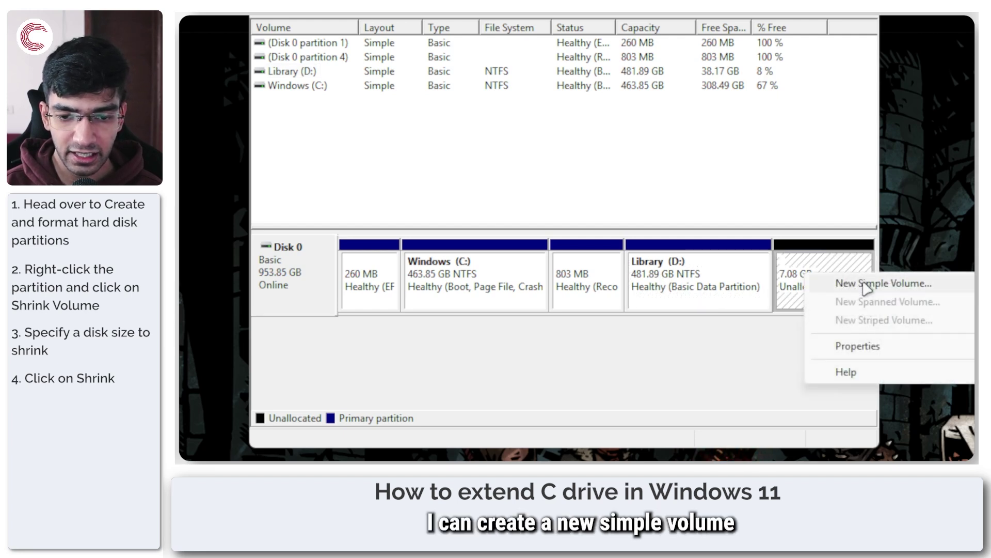
click(815, 266)
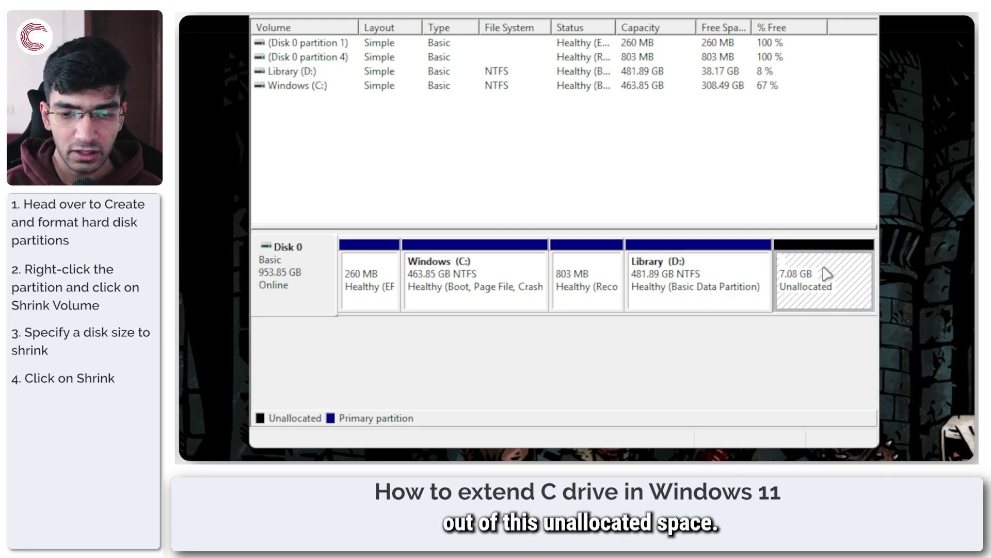
click(687, 279)
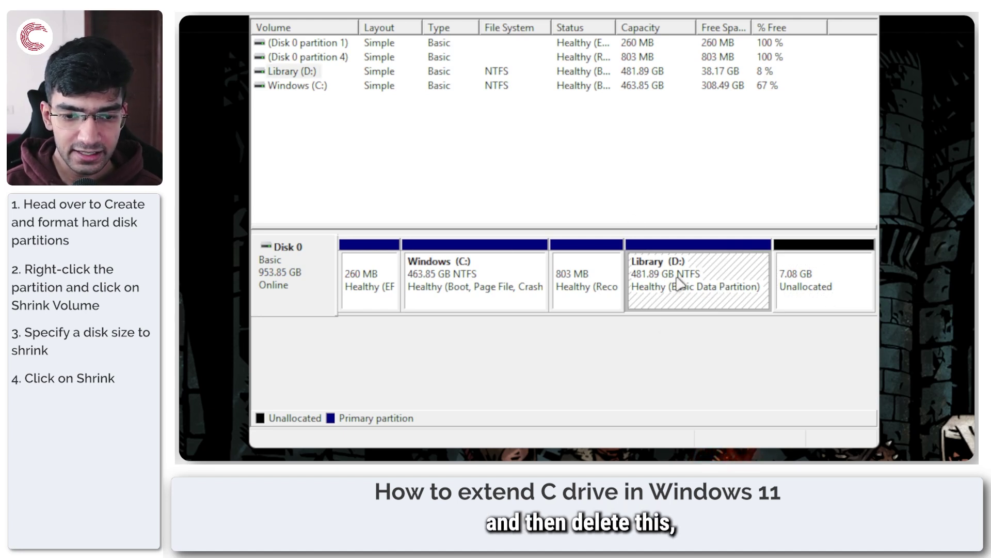
click(439, 285)
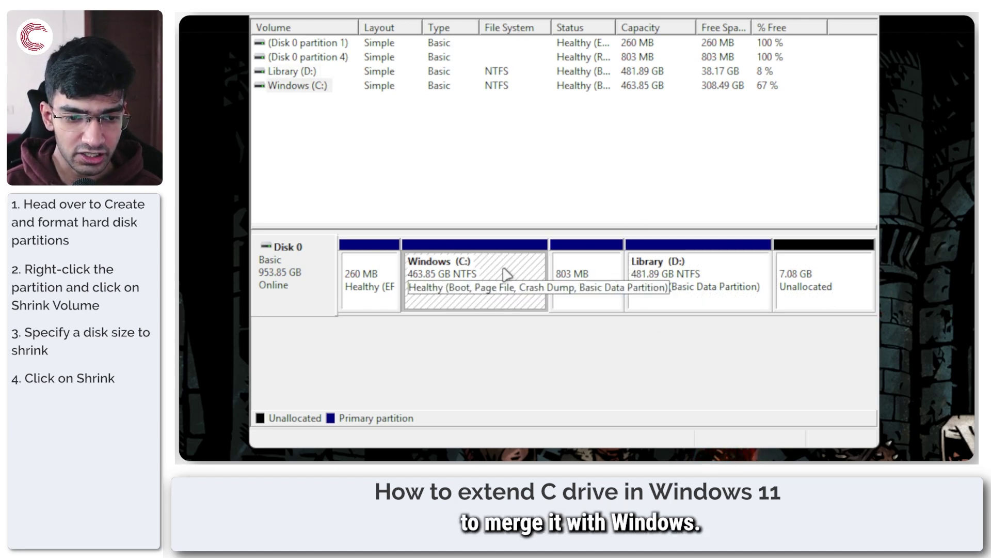
click(584, 297)
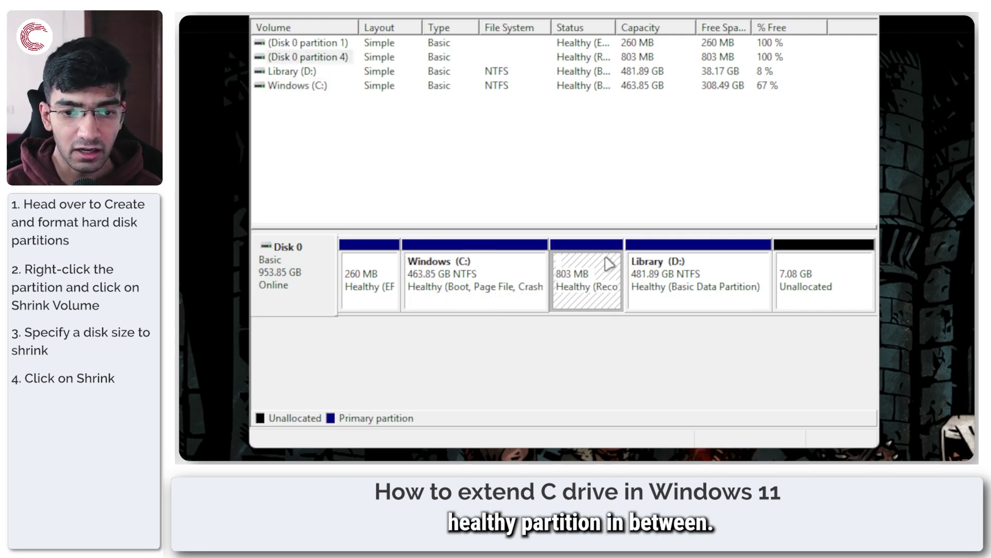
click(735, 267)
click(566, 272)
click(682, 262)
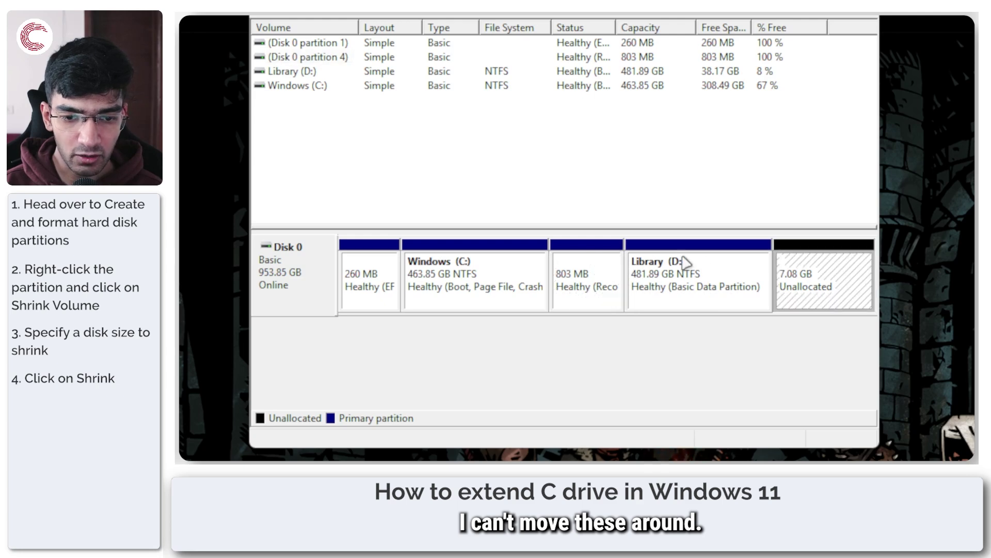
click(575, 266)
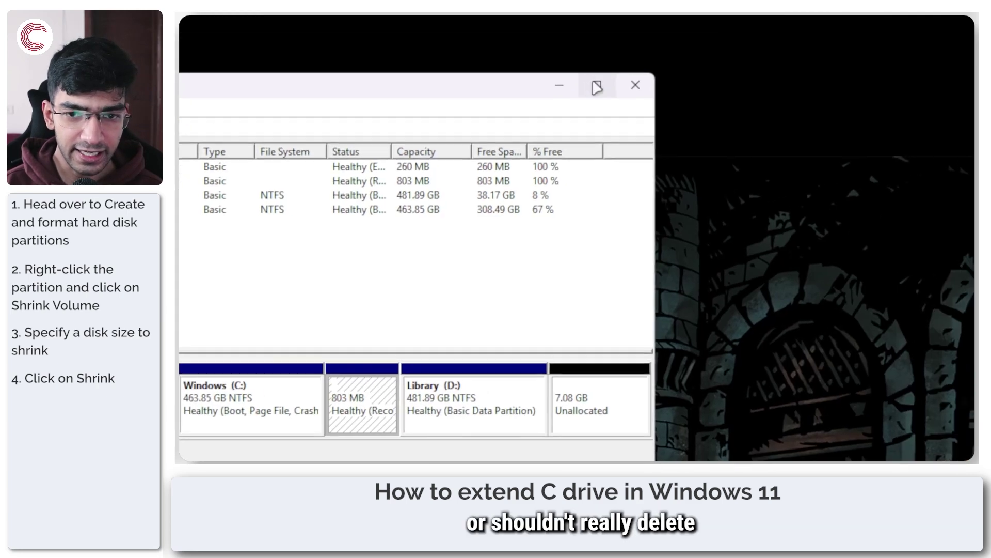
drag(608, 237, 847, 241)
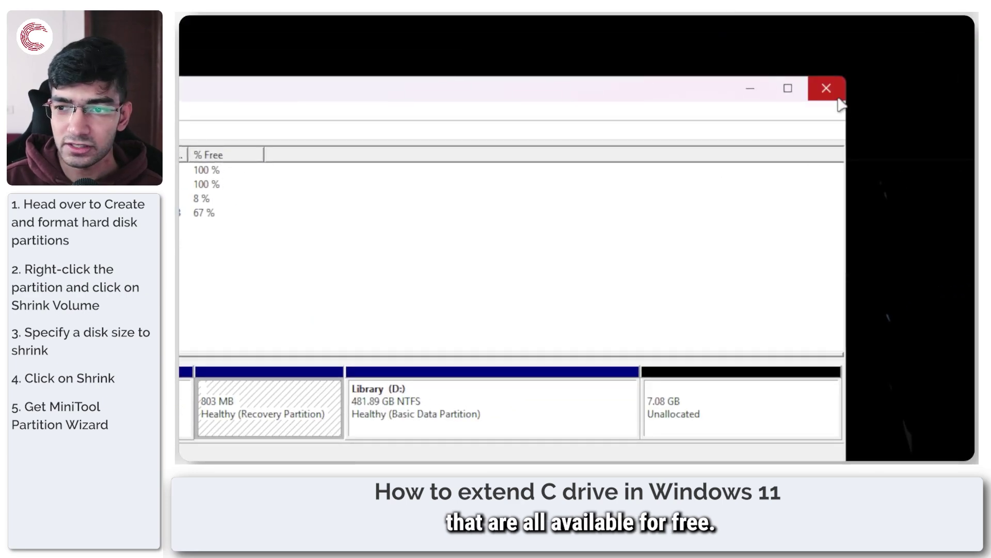
Close Disk Management and launch MiniTool Partition Wizard via a 'mini' search, dismissing its ad
click(837, 99)
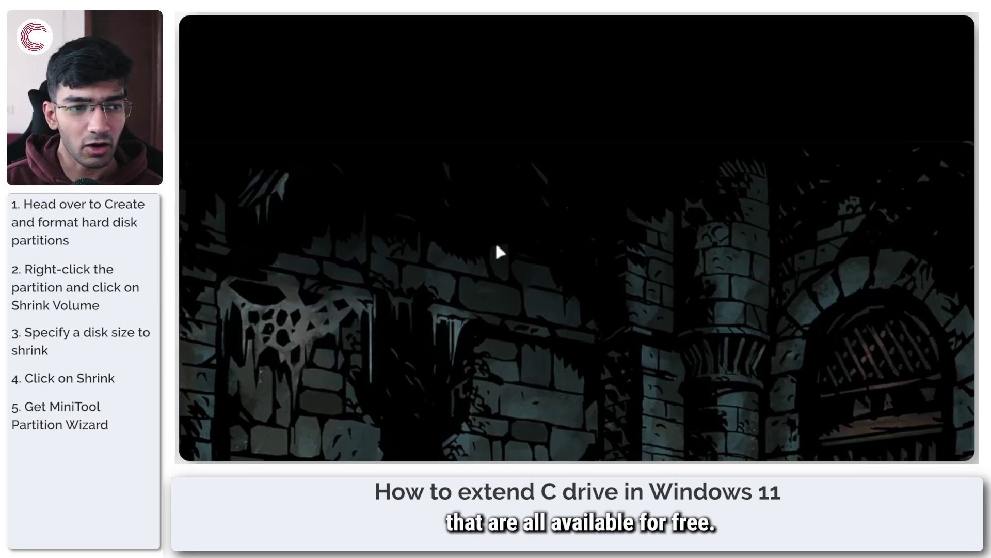
key(super)
text(mini)
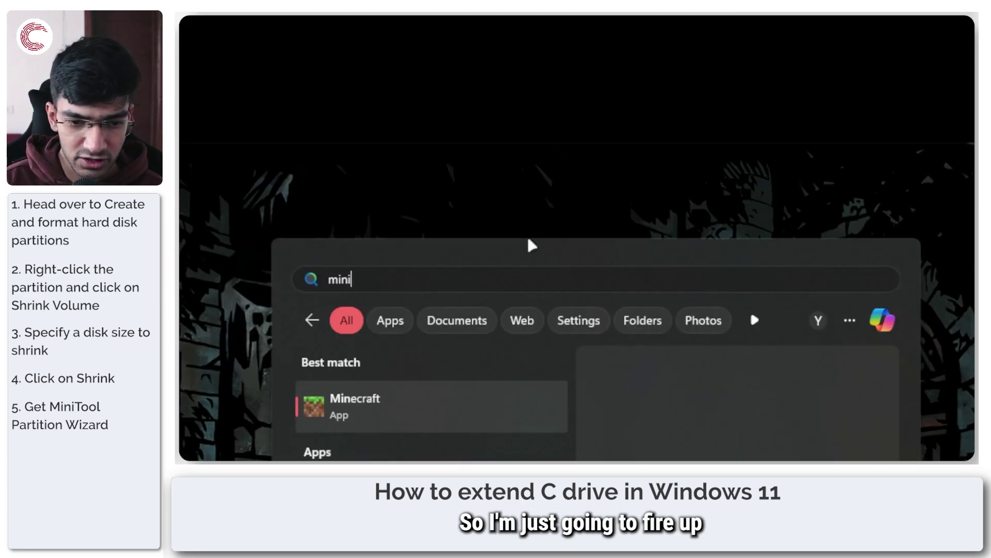
key(Return)
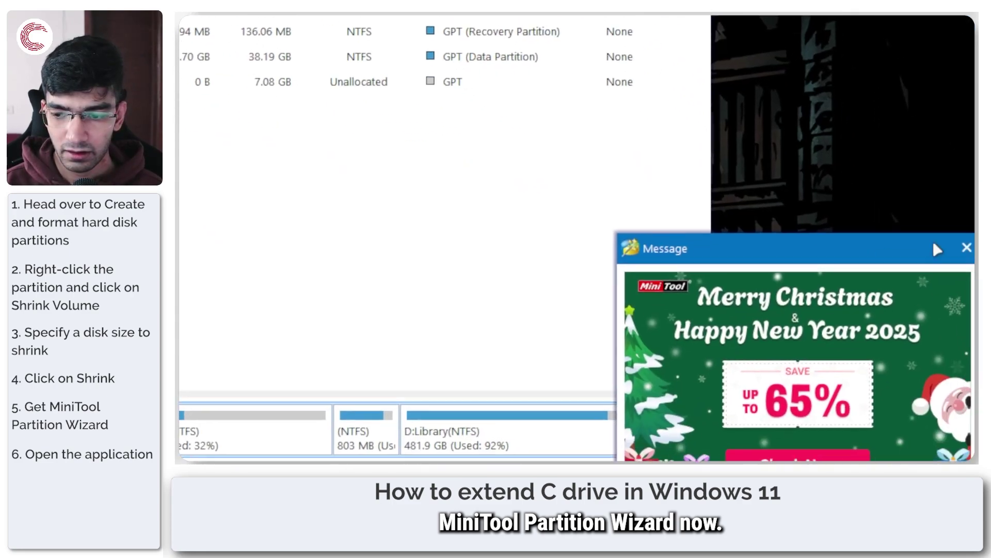
click(964, 250)
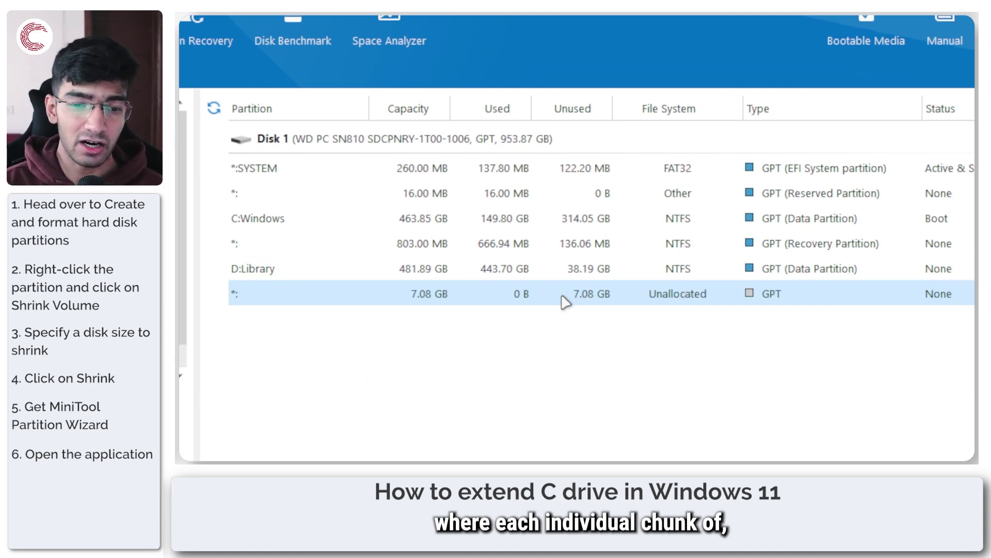
Select the C:Windows partition and show its context menu
click(382, 221)
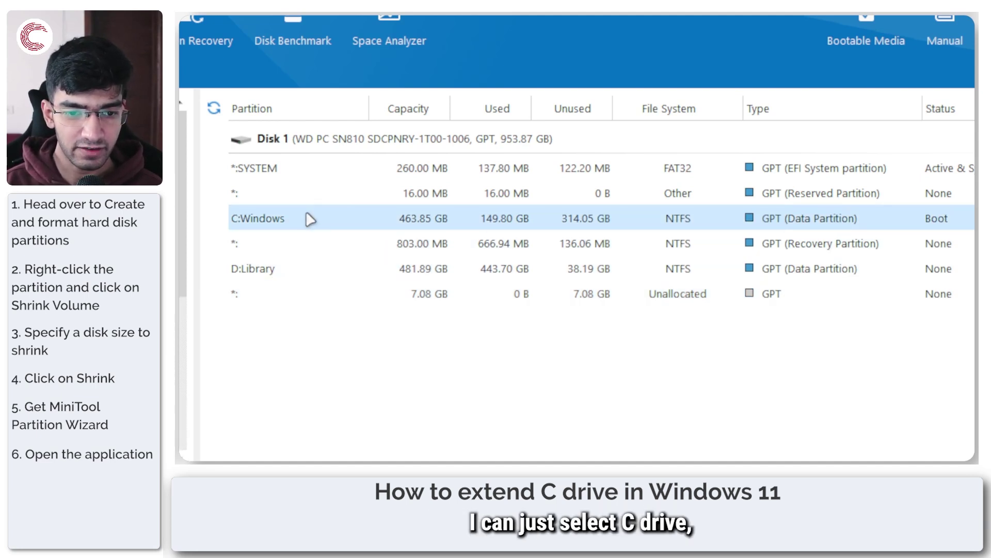
right_click(328, 217)
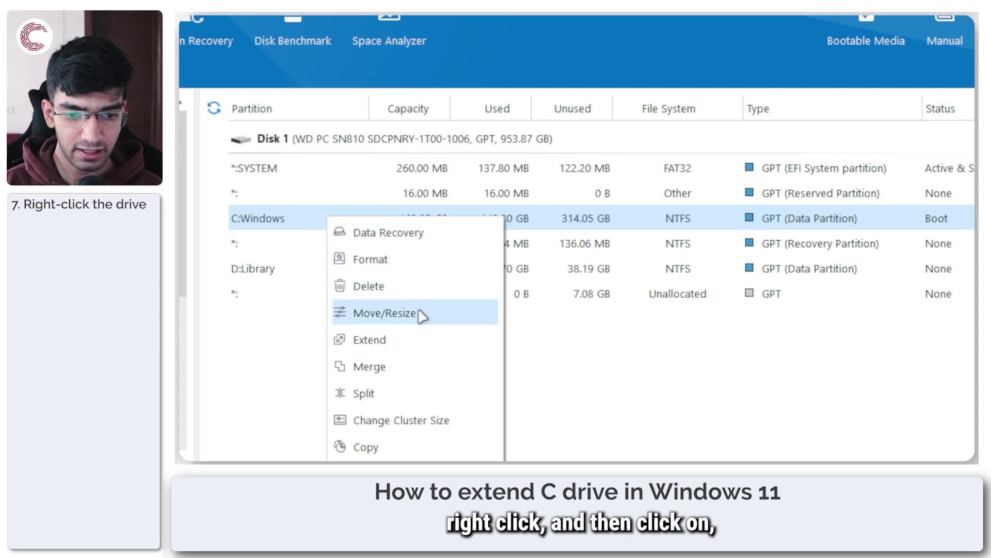
Extend C:Windows using all 7.08 GB from the unallocated space, reaching 470.92 GB
click(419, 340)
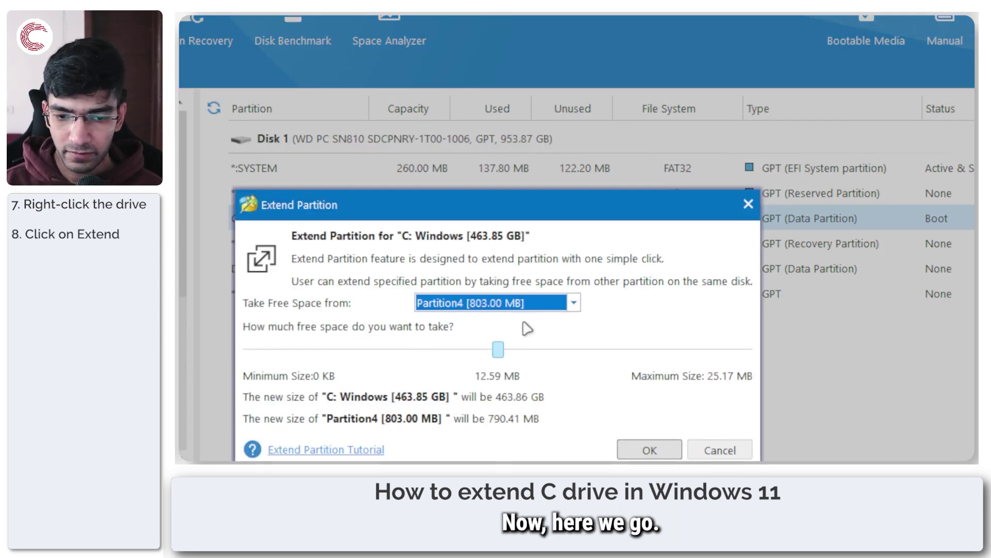
drag(532, 214, 531, 183)
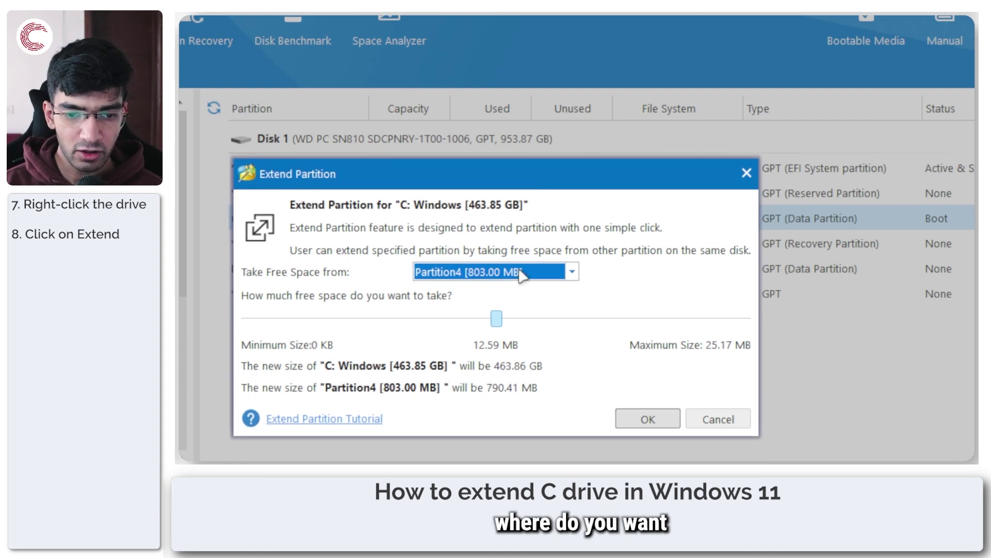
click(572, 275)
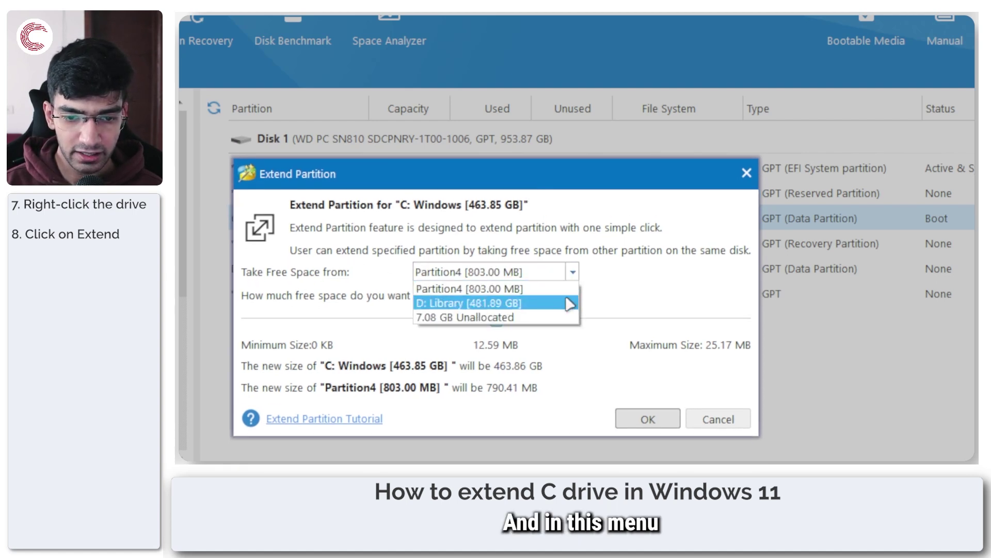
click(562, 315)
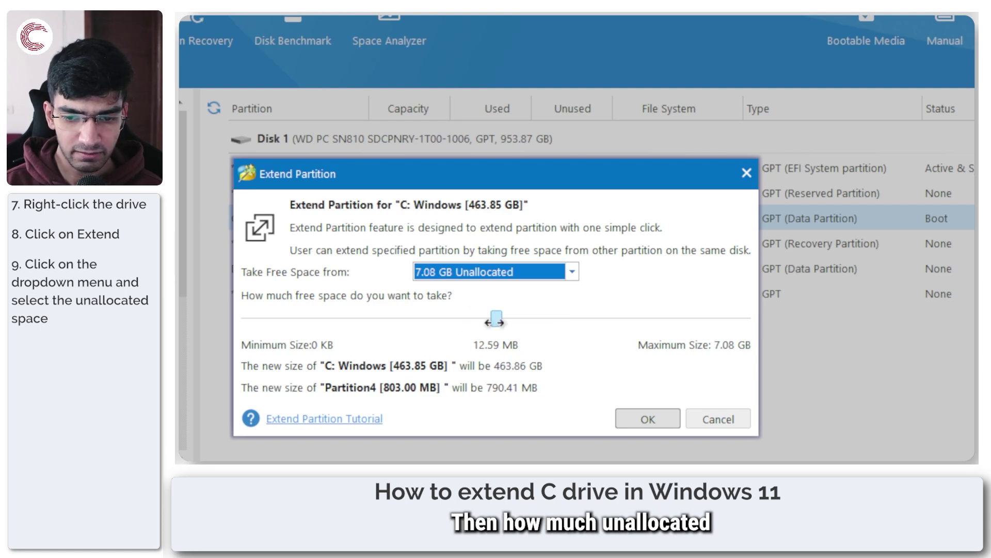
drag(495, 322, 603, 326)
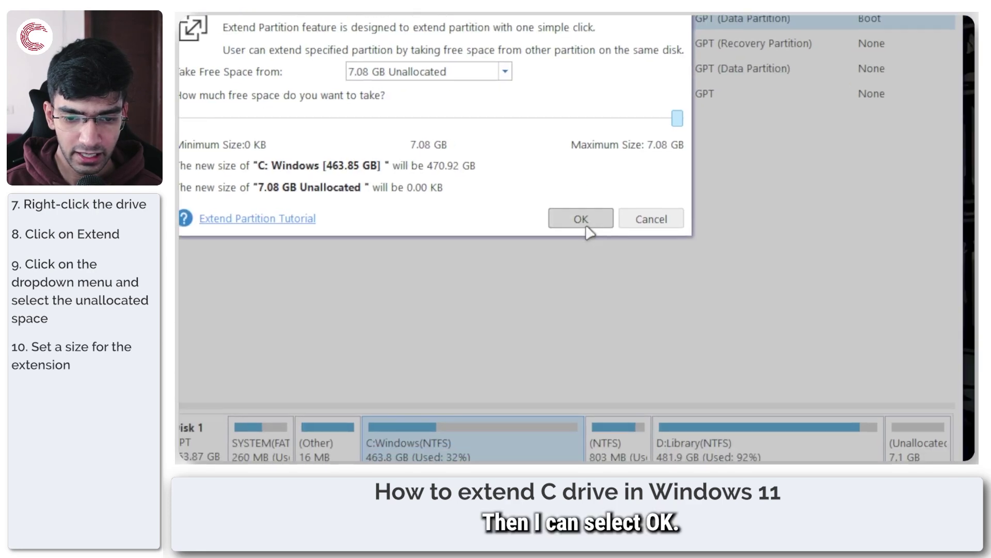
Apply the C:Windows extension to 470.92 GB and acknowledge the success message
click(581, 220)
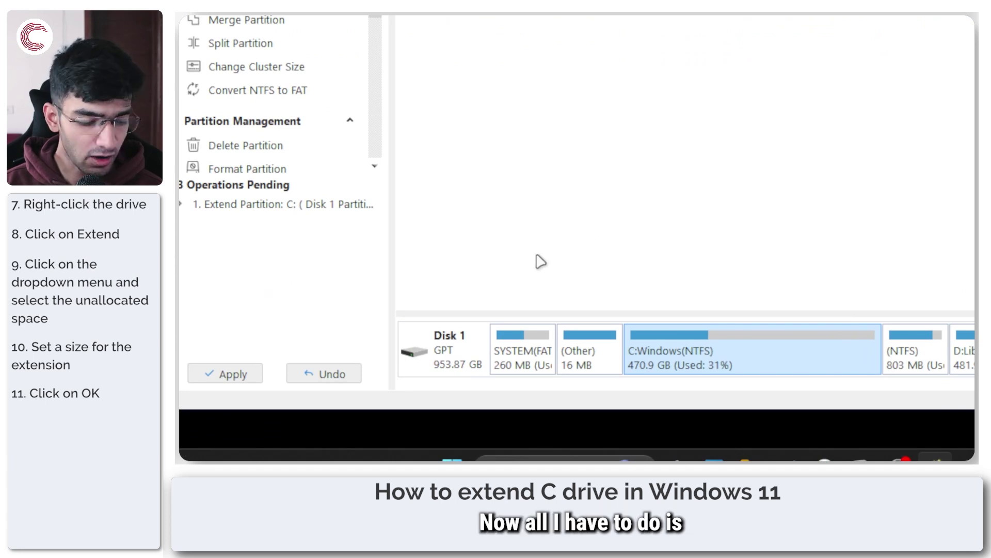
click(521, 351)
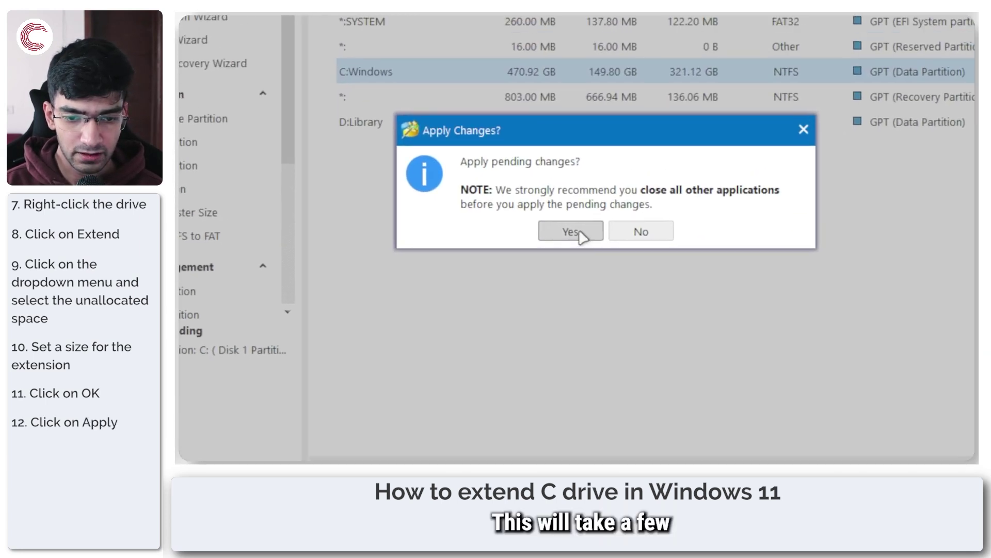
click(581, 235)
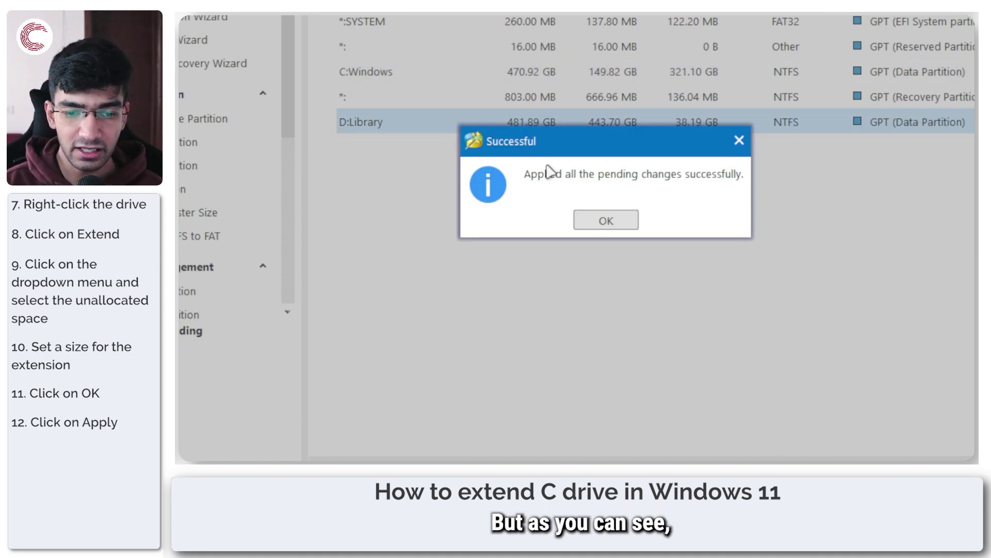
click(607, 221)
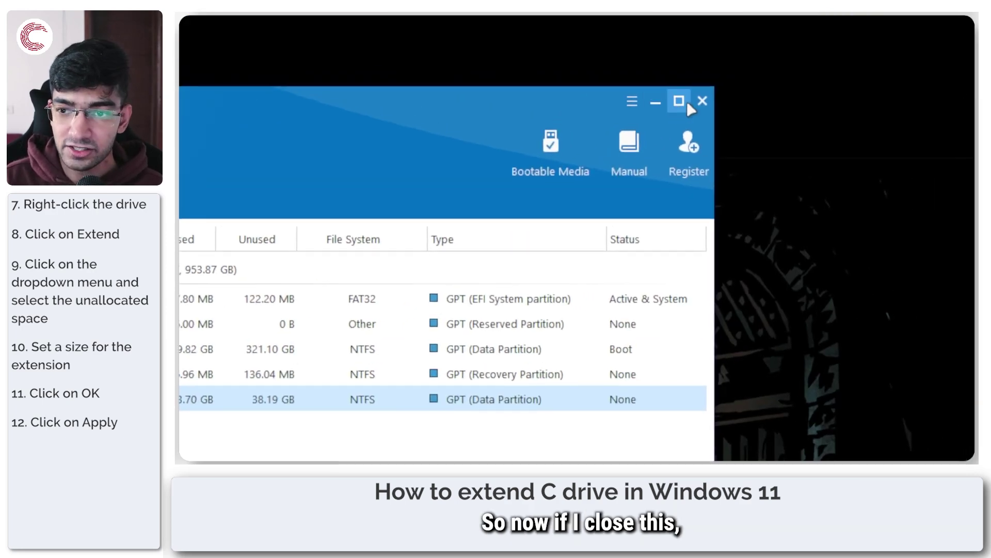
Quit MiniTool Partition Wizard and open Disk Management from the Win+X menu
click(680, 101)
click(627, 246)
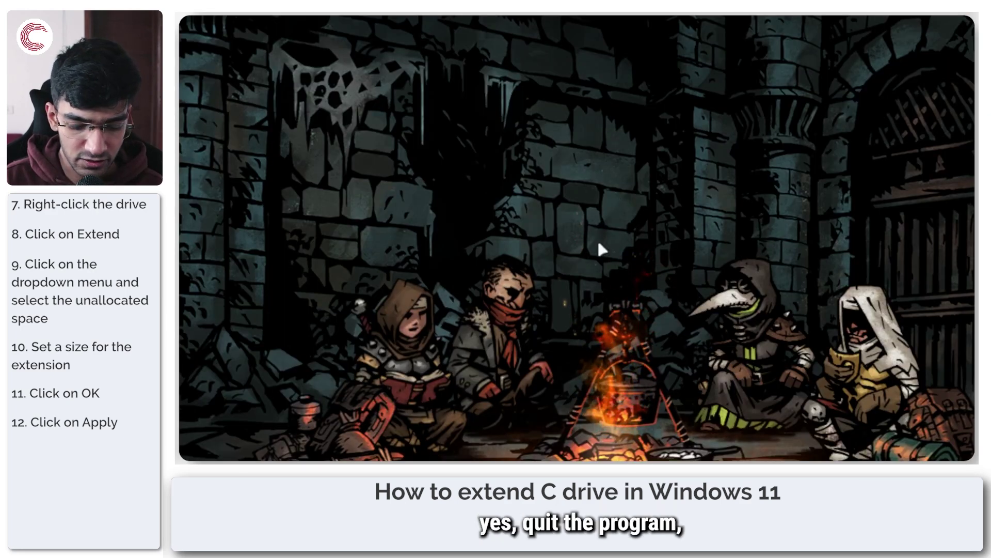
key(super+x)
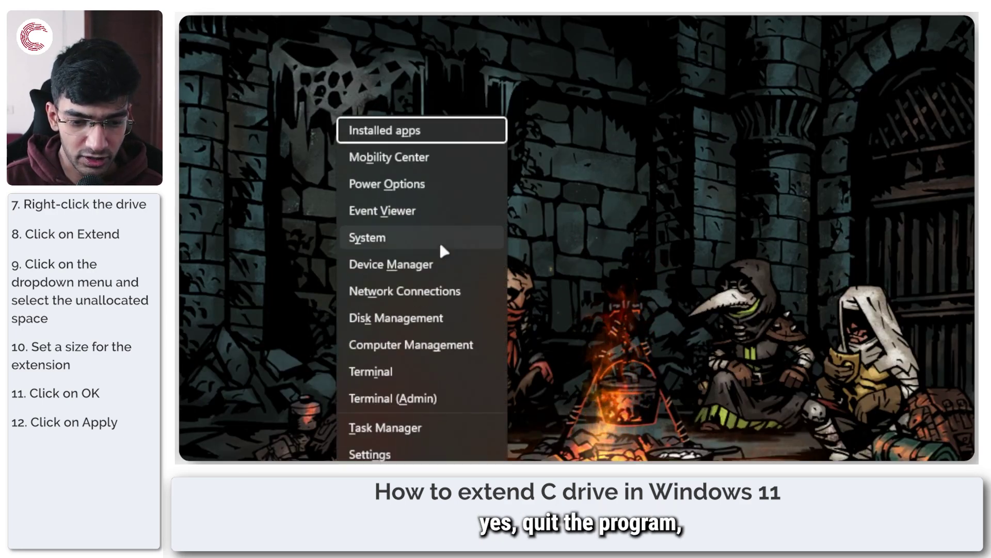
click(419, 317)
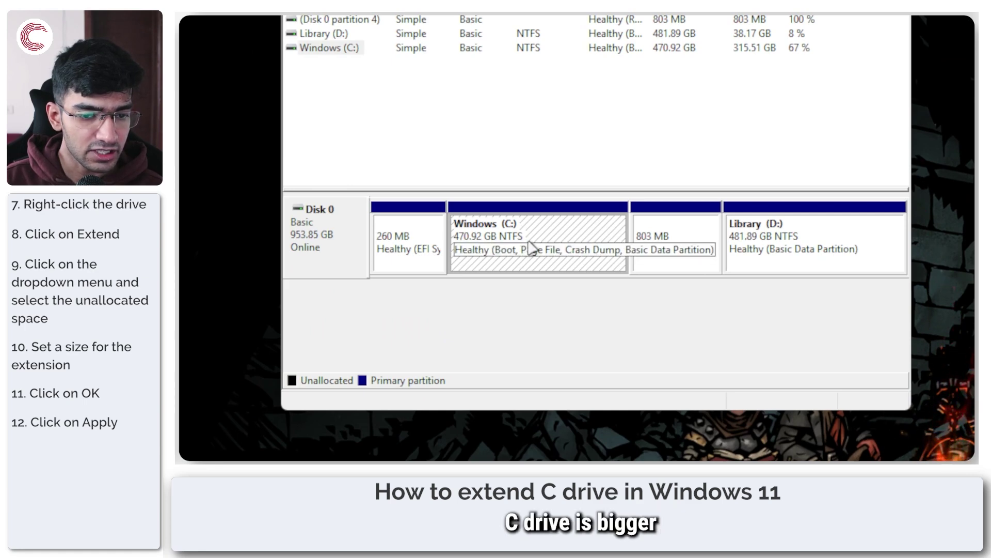
Verify Windows (C:) is 470.92 GB and Library (D:) 481.89 GB with no unallocated space
click(812, 248)
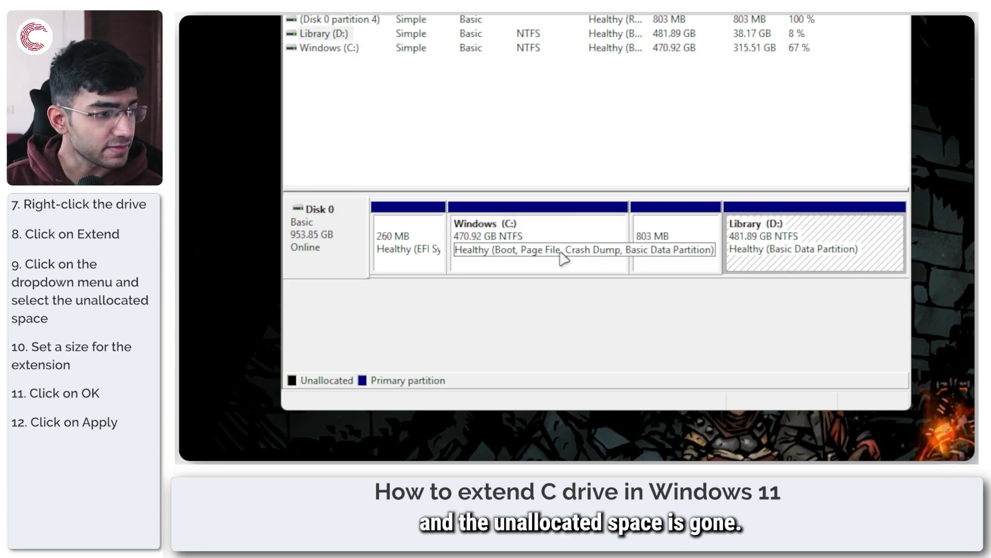